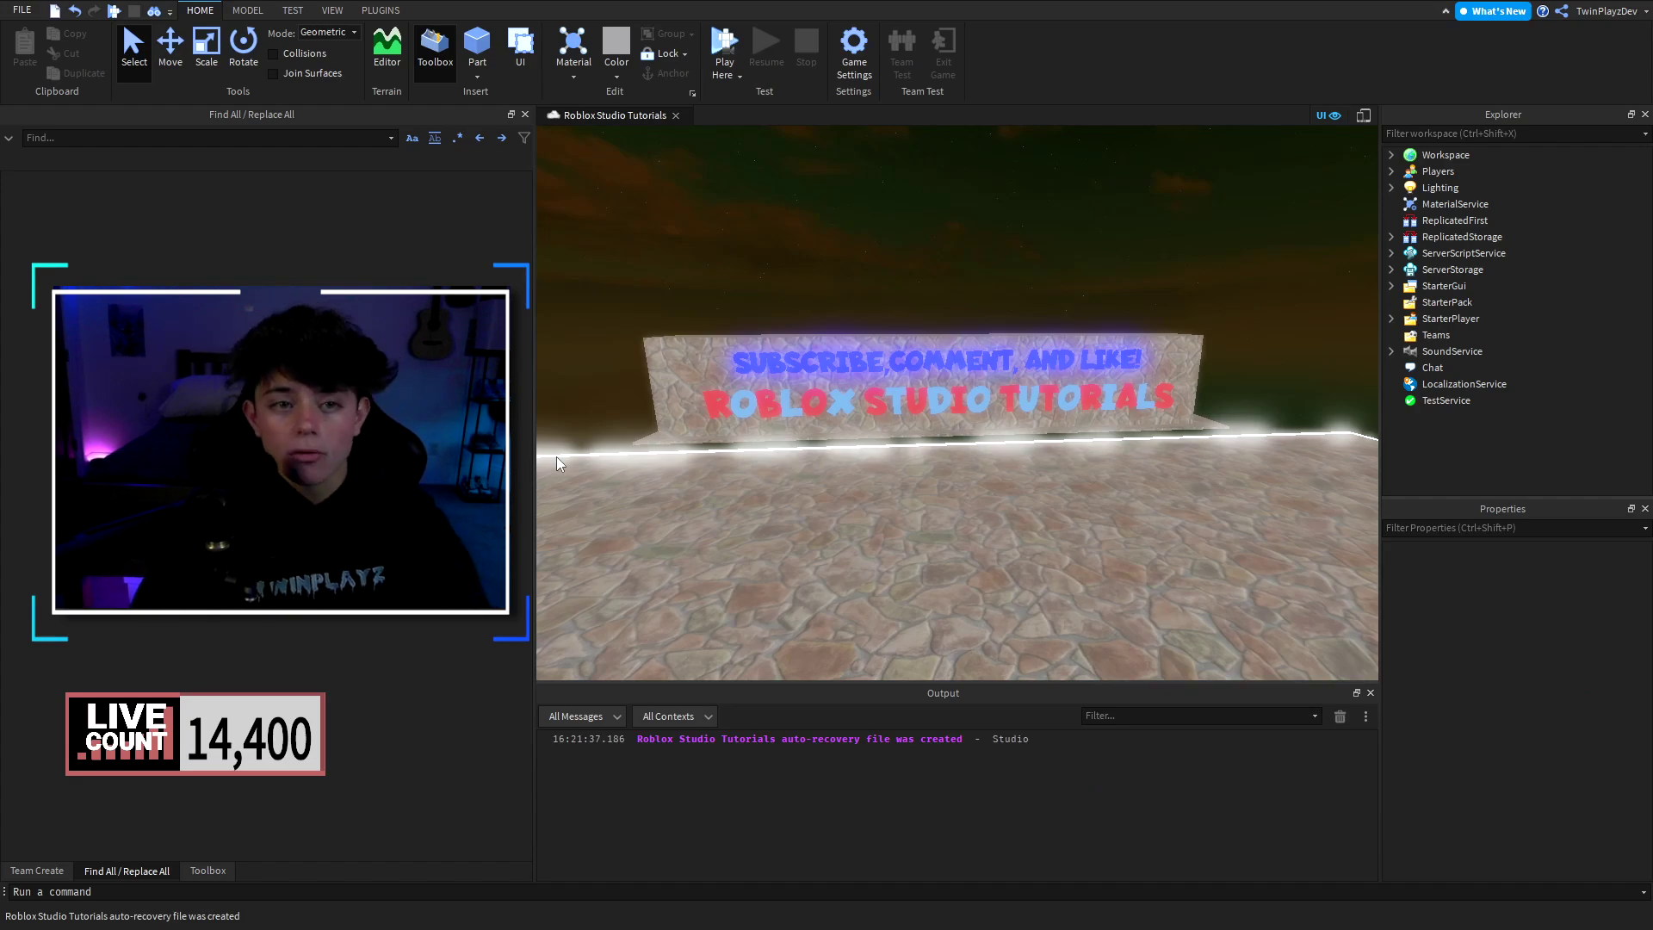
pyautogui.press('s')
pyautogui.moveTo(1025, 209); pyautogui.dragTo(1030, 250, button='right')
pyautogui.press('w')
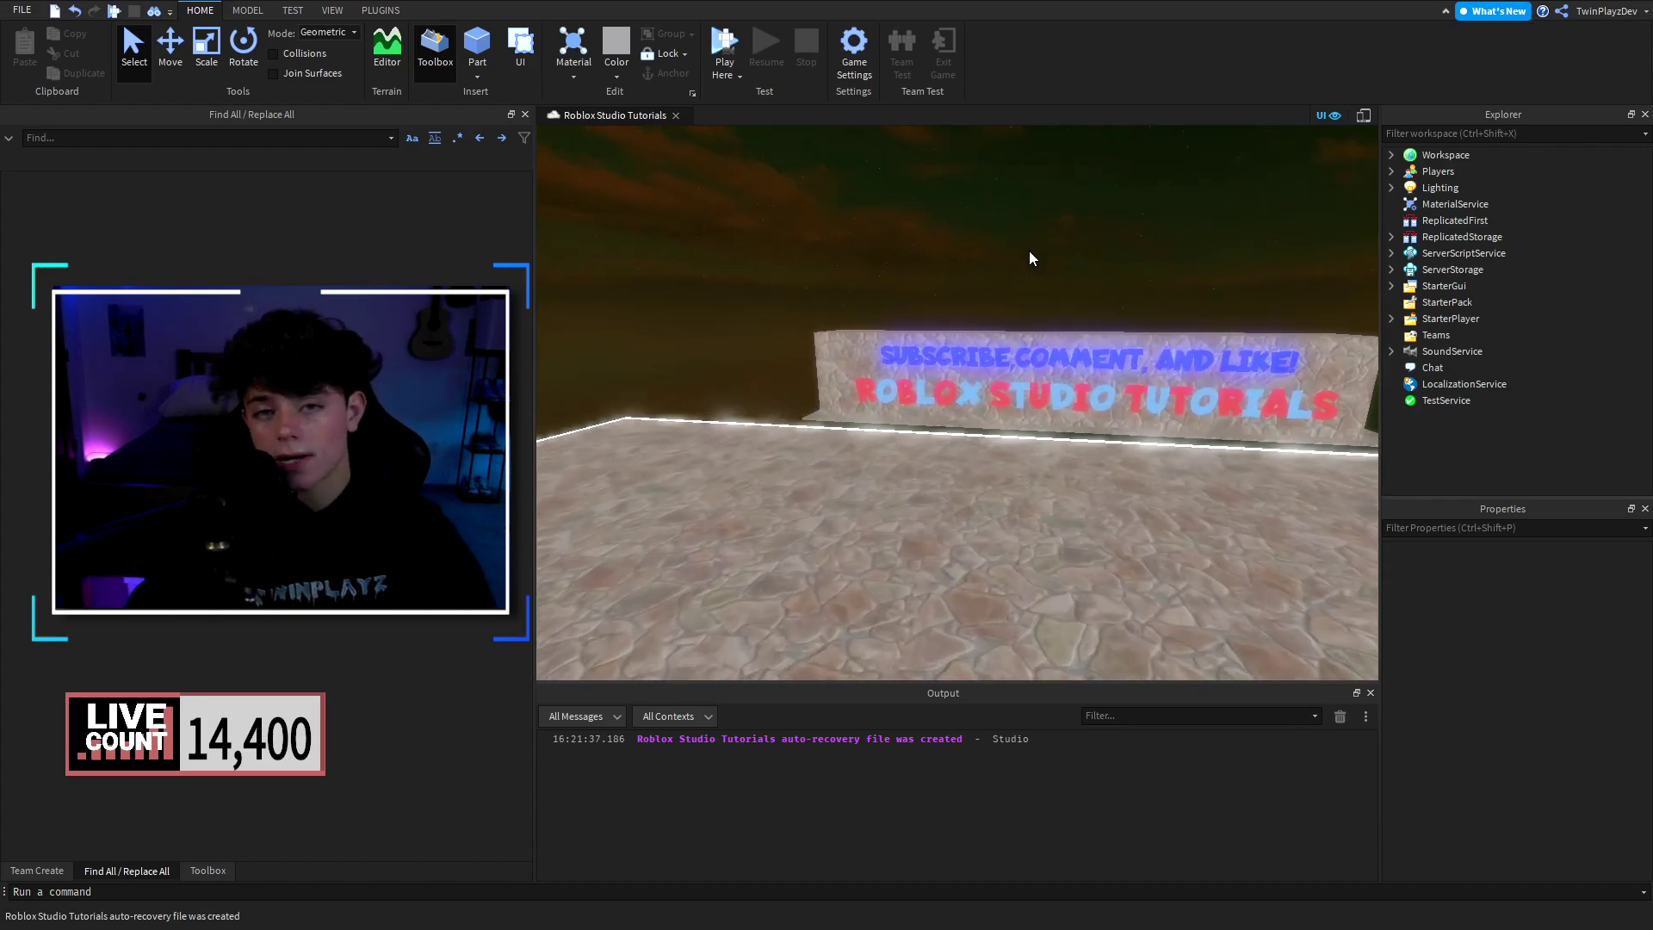
pyautogui.press('s')
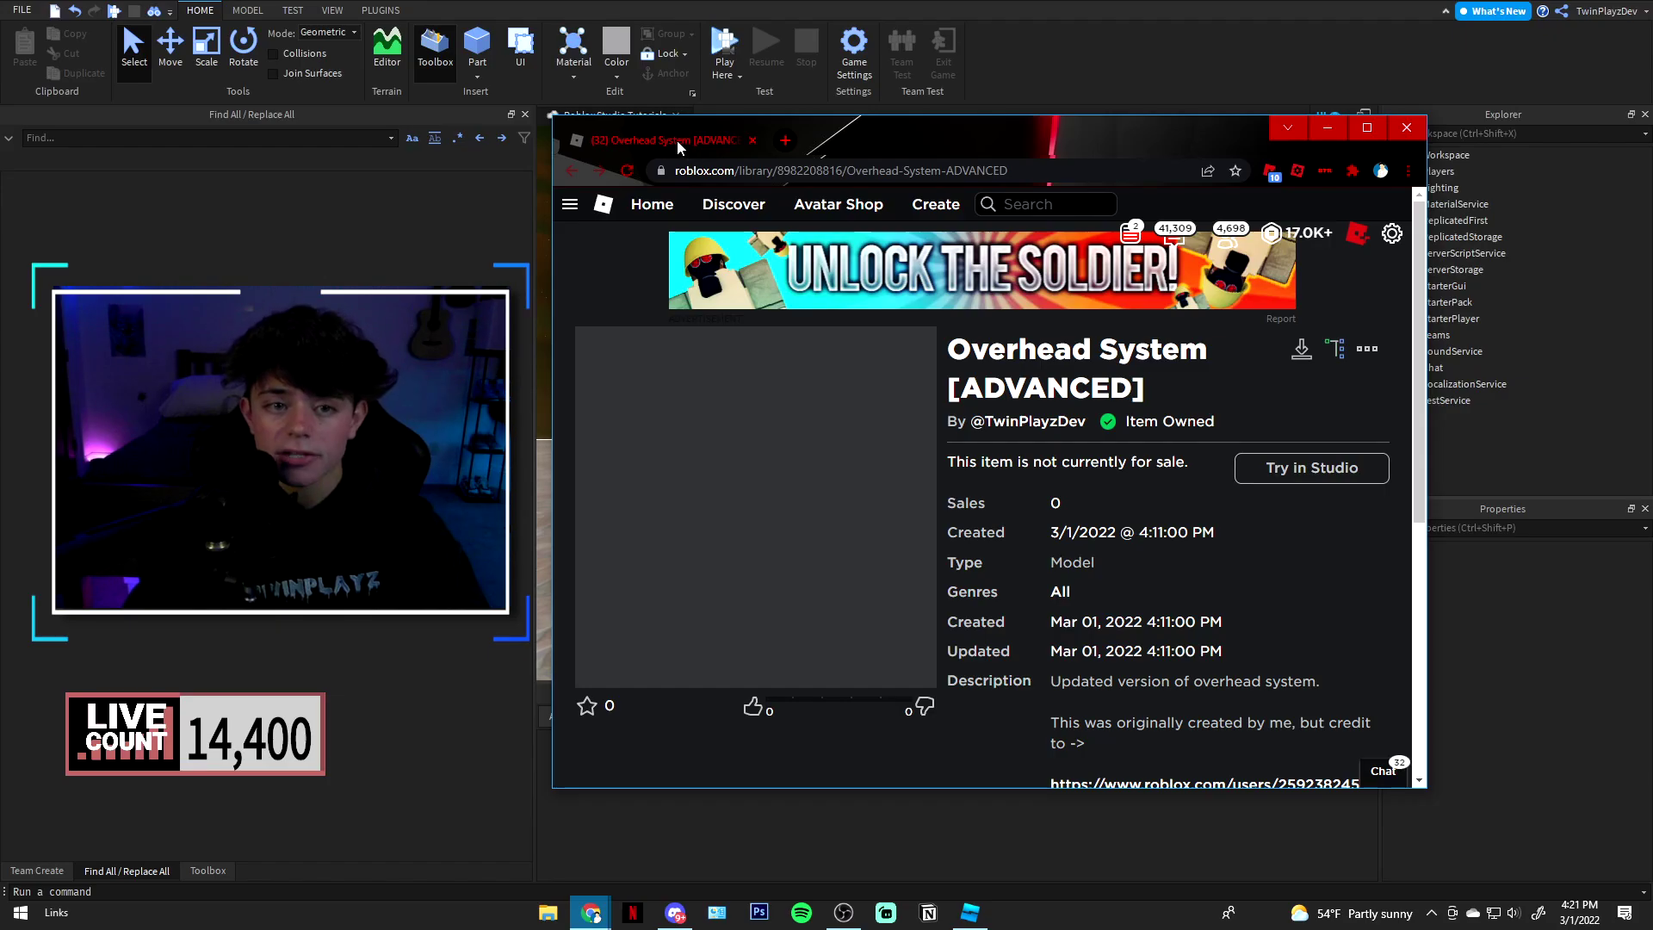
# Step: Move the browser window with the Overhead System model page off the workspace and clear the output log
pyautogui.moveTo(676, 142); pyautogui.dragTo(0, 76)
pyautogui.moveTo(963, 253); pyautogui.dragTo(1046, 267, button='right')
pyautogui.press('s')
pyautogui.click(1340, 716)
pyautogui.press('w')
# Step: Insert the Overhead System [ADVANCED] model from the inventory's My Models and accept the script notice
pyautogui.click(208, 871)
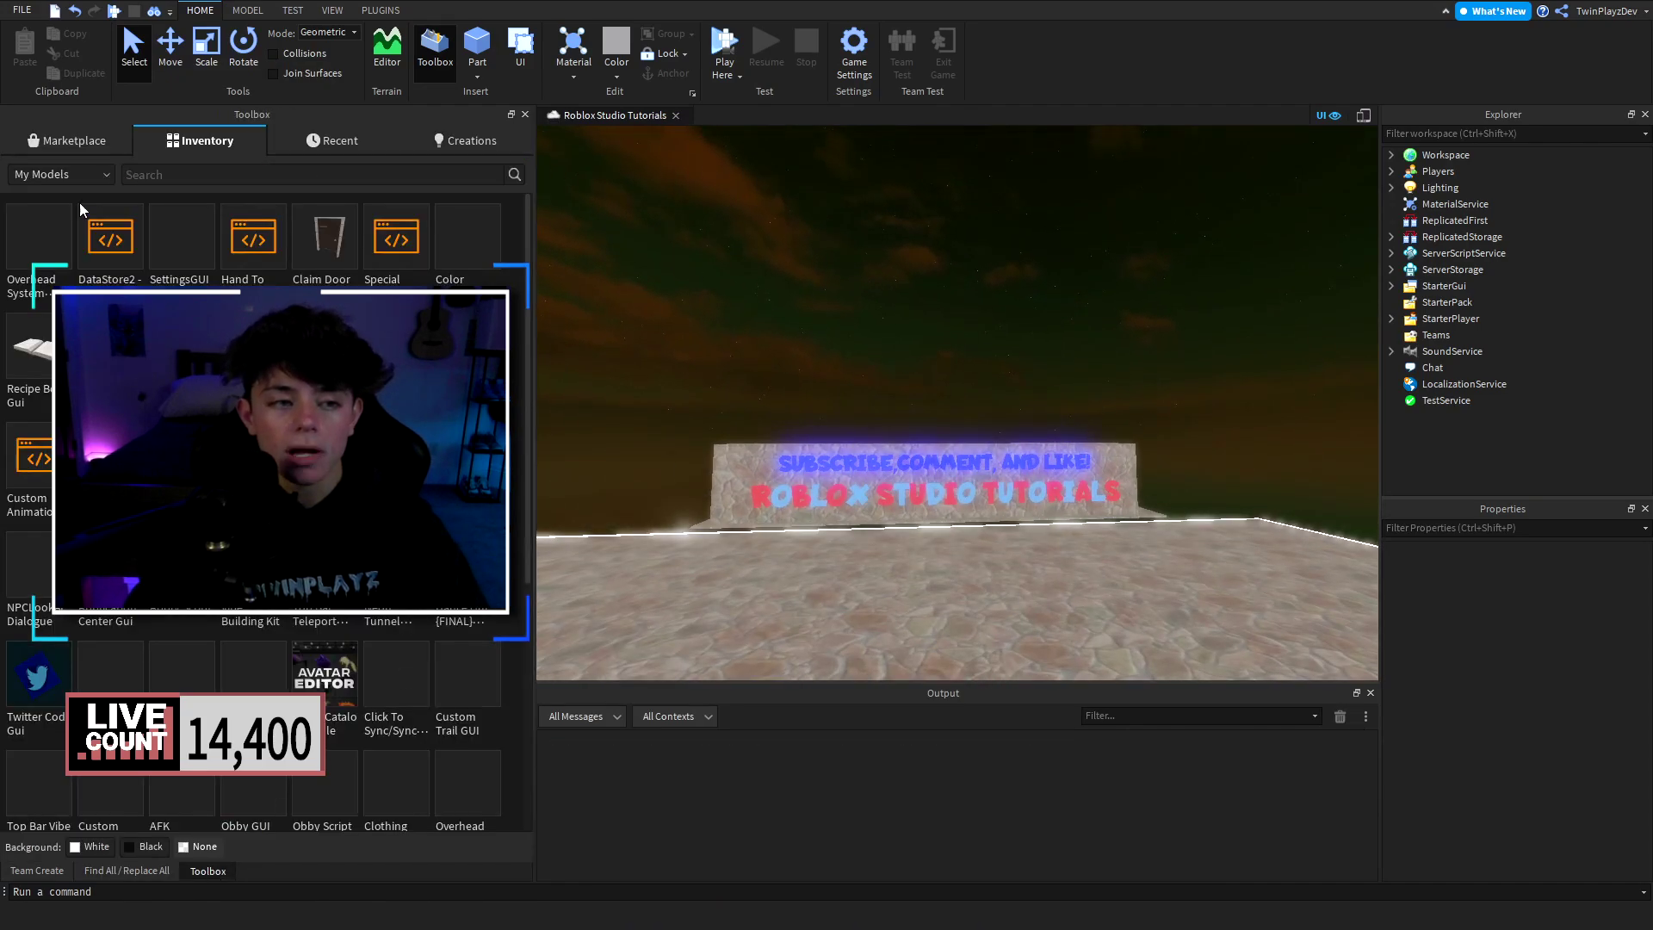
pyautogui.click(221, 142)
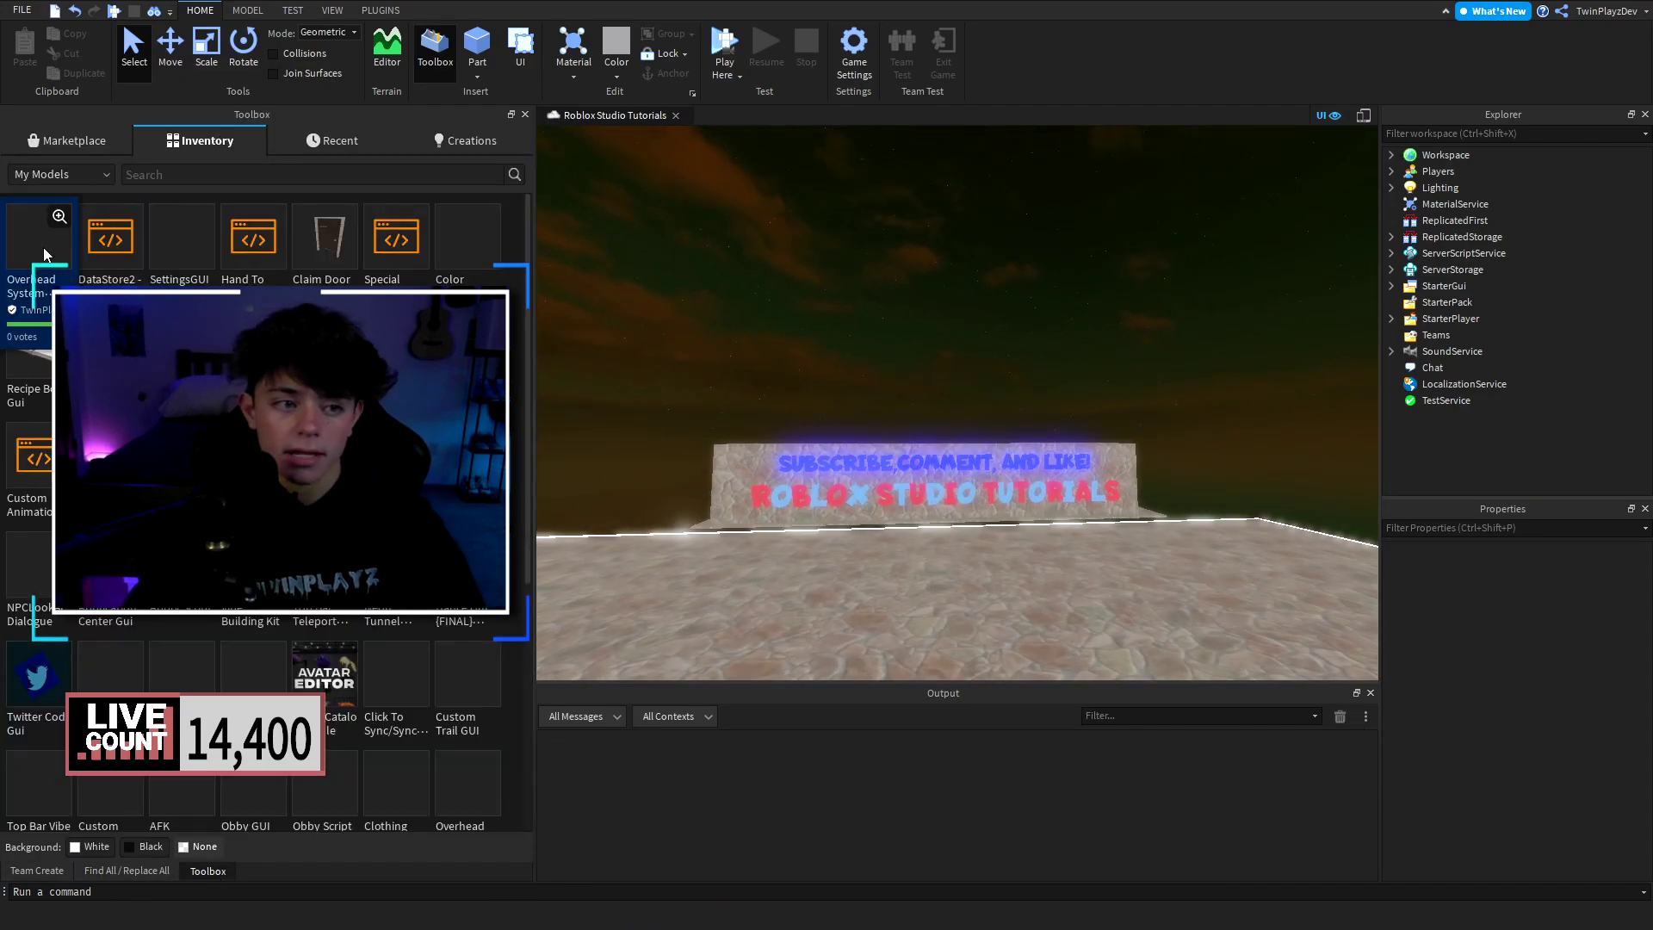
pyautogui.click(37, 256)
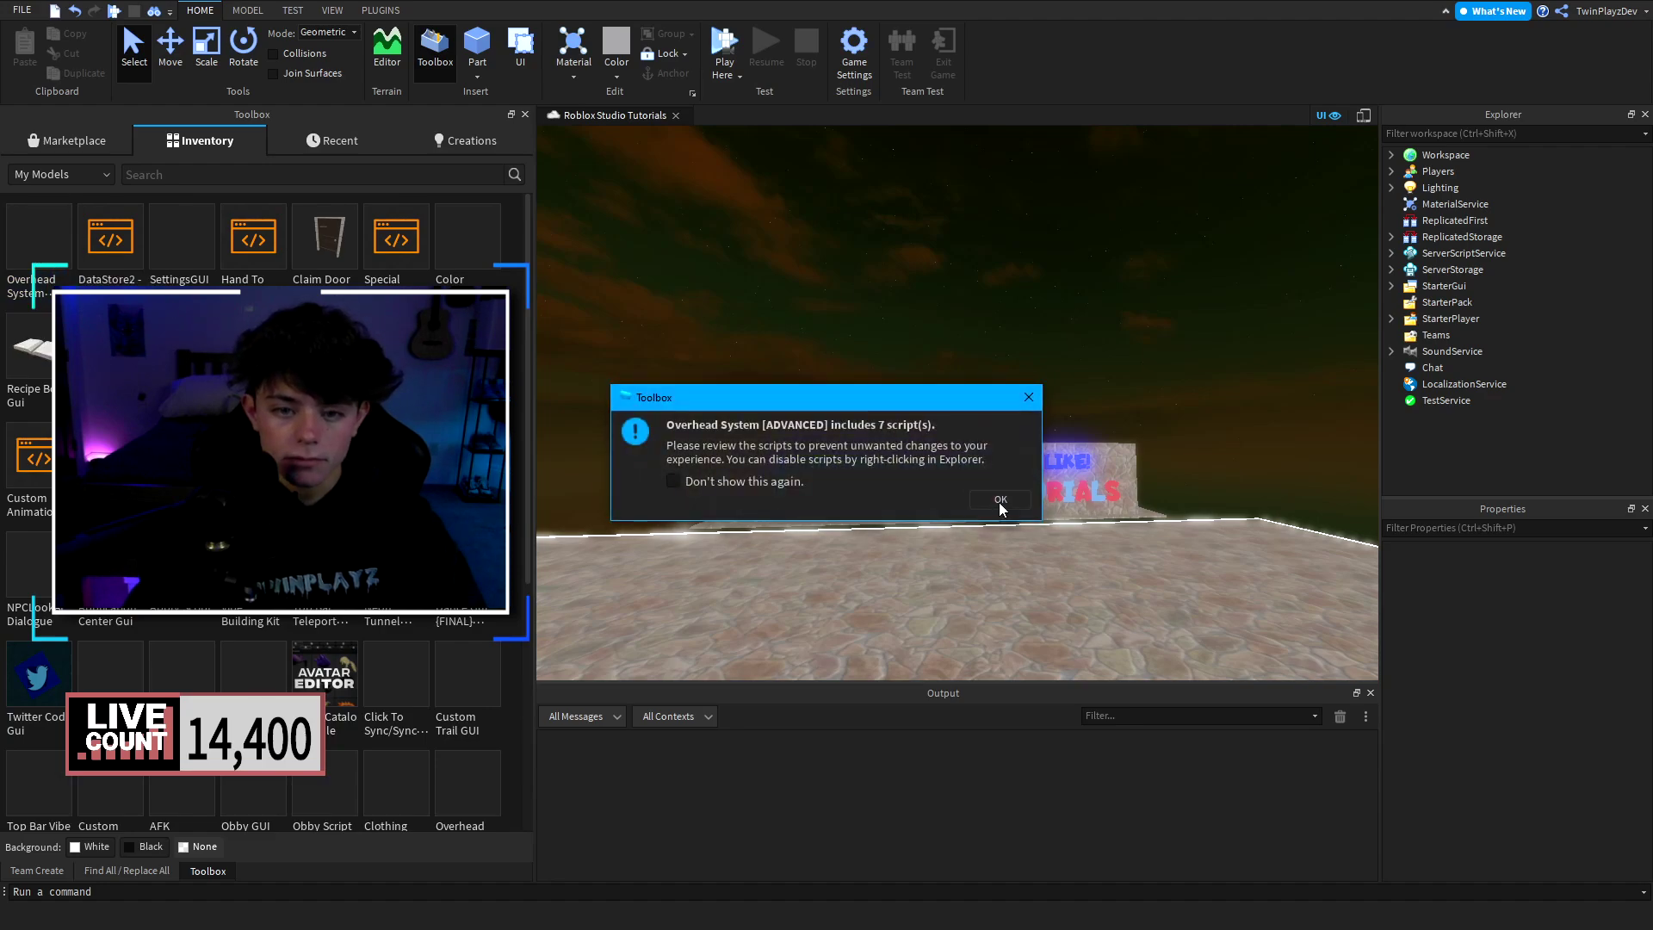
pyautogui.click(1001, 501)
pyautogui.click(157, 871)
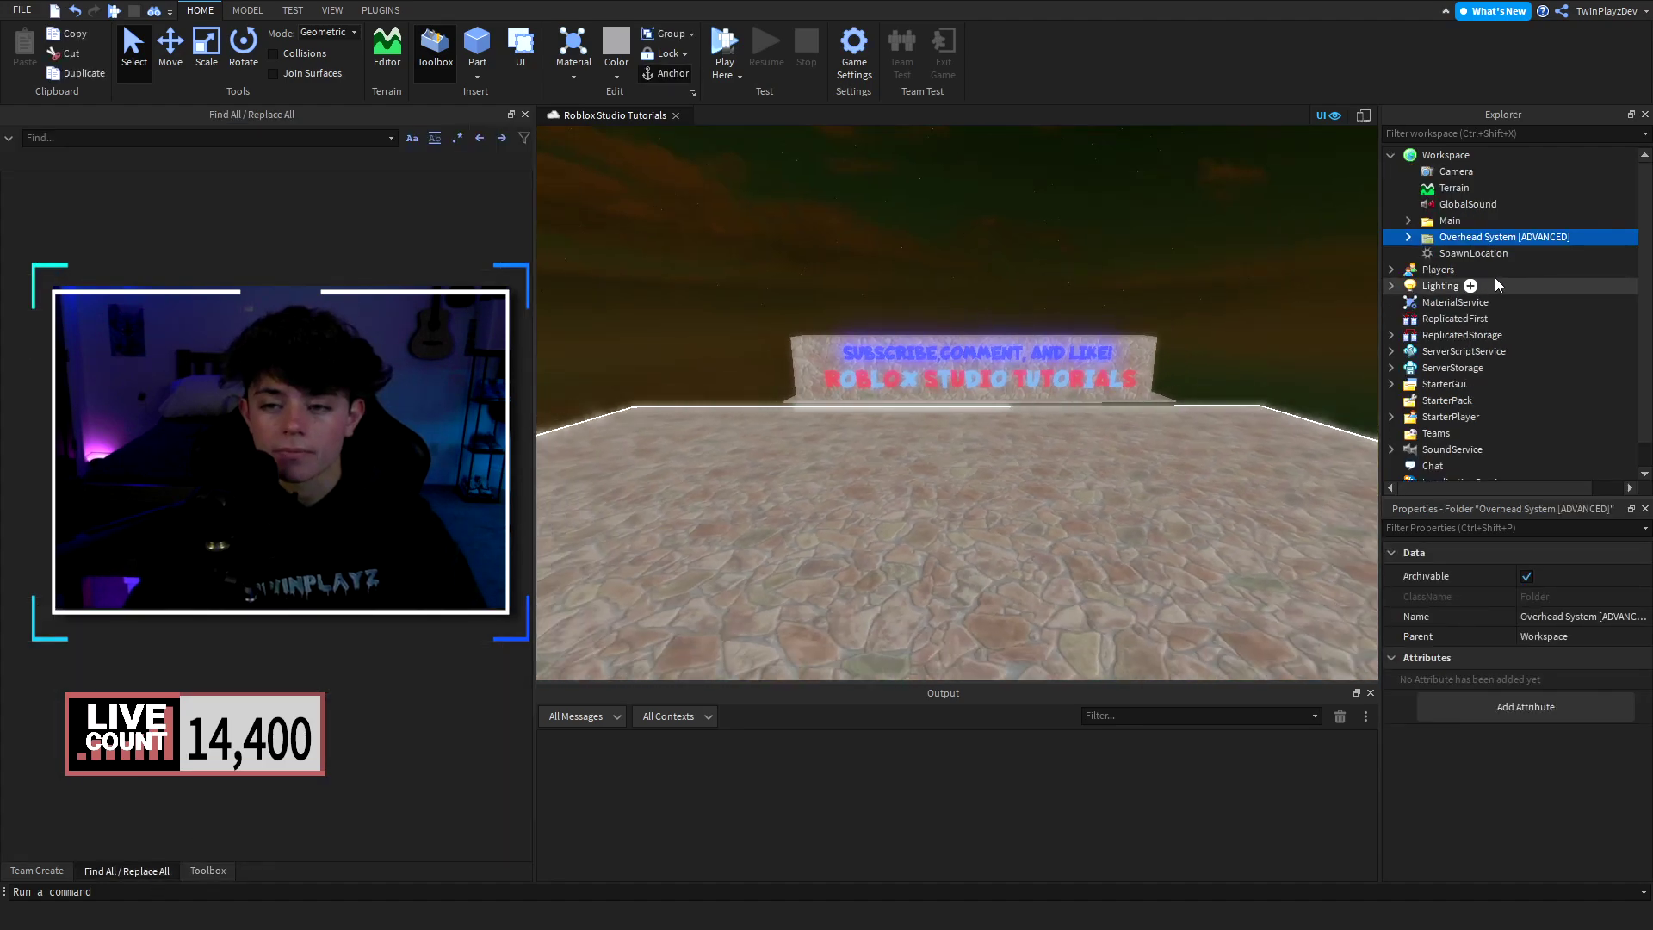
# Step: Expand the Overhead System [ADVANCED] folder, read its README script and close it
pyautogui.click(1408, 237)
pyautogui.doubleClick(1455, 253)
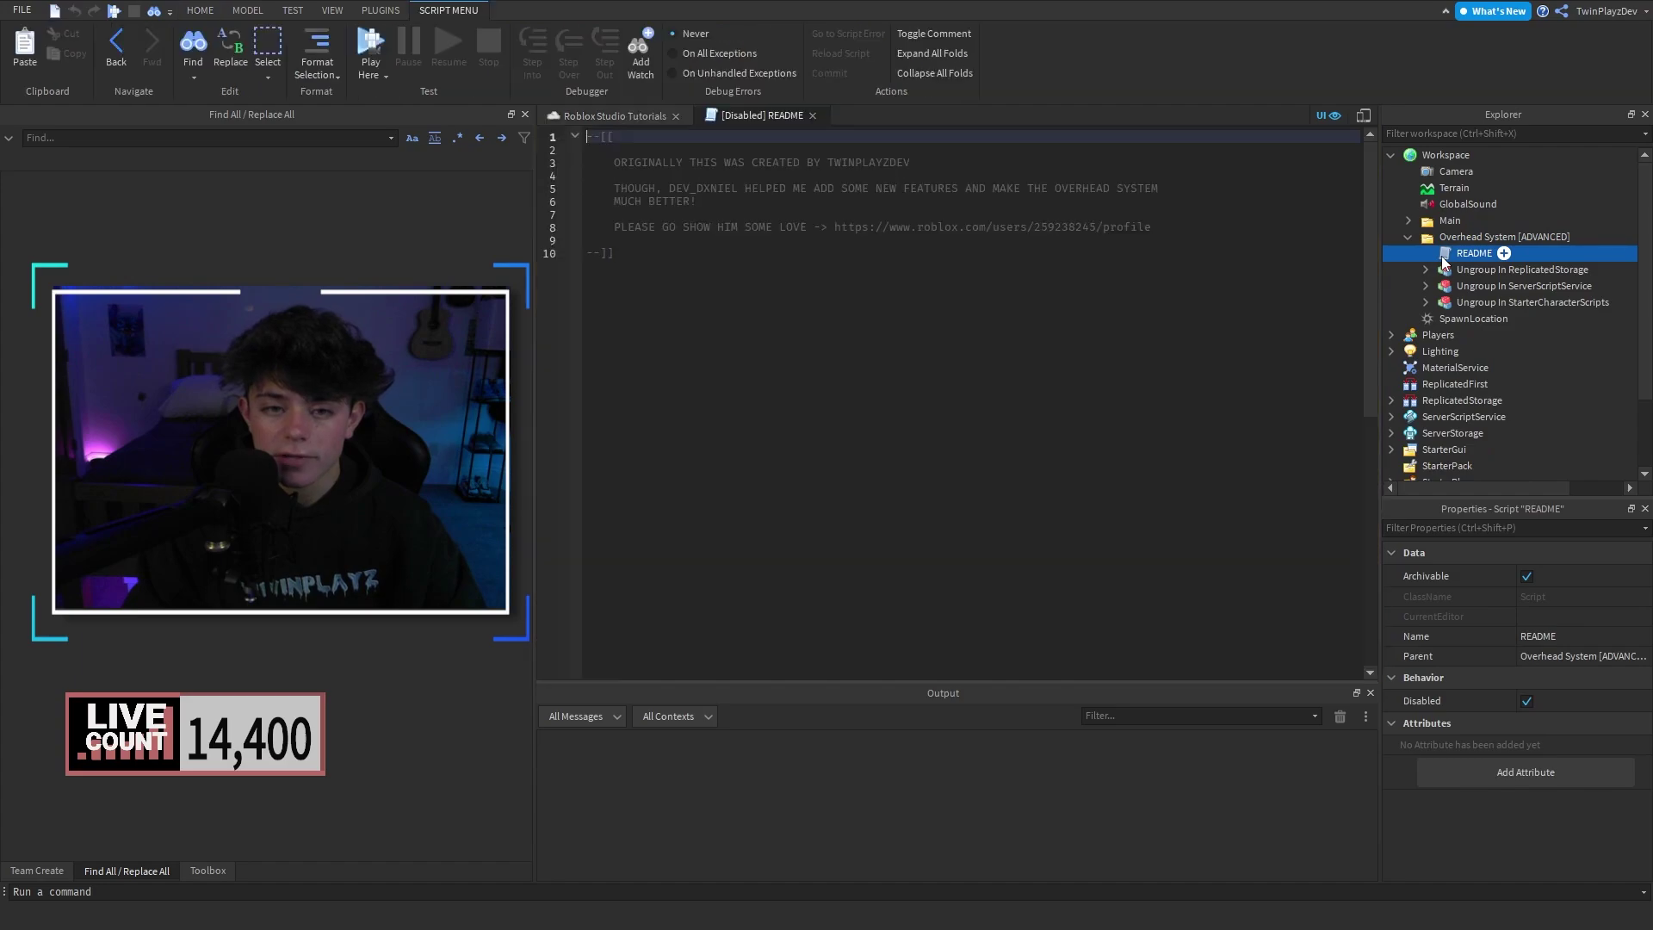
pyautogui.click(796, 205)
pyautogui.moveTo(796, 208); pyautogui.dragTo(1158, 228)
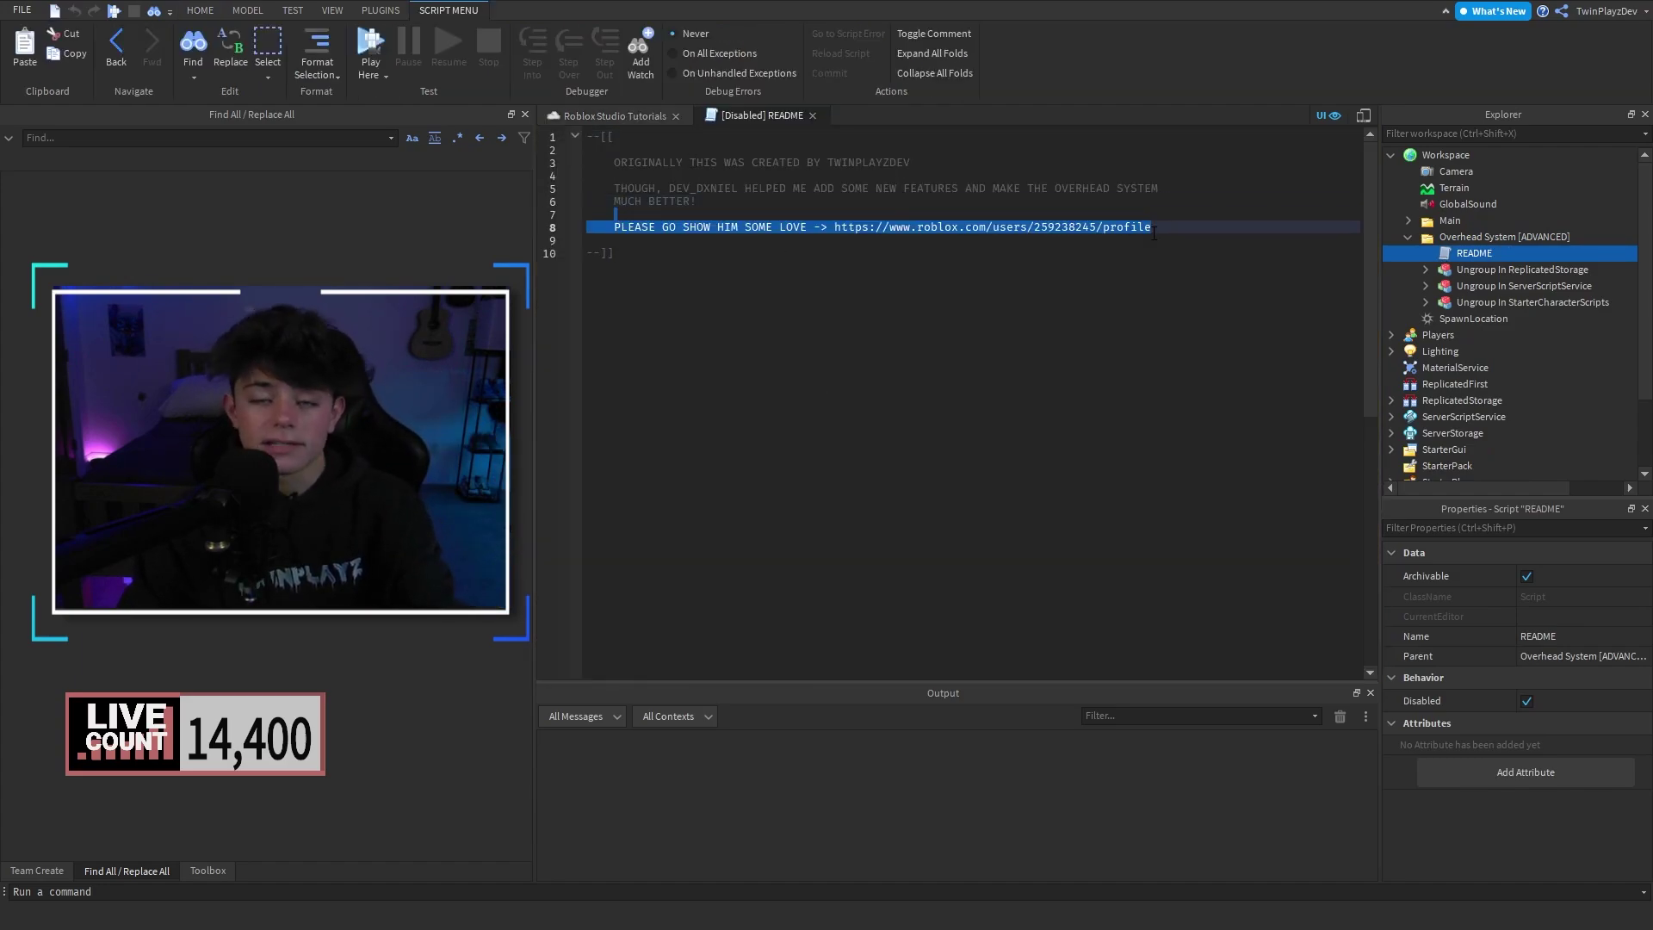
pyautogui.click(1158, 228)
pyautogui.click(813, 118)
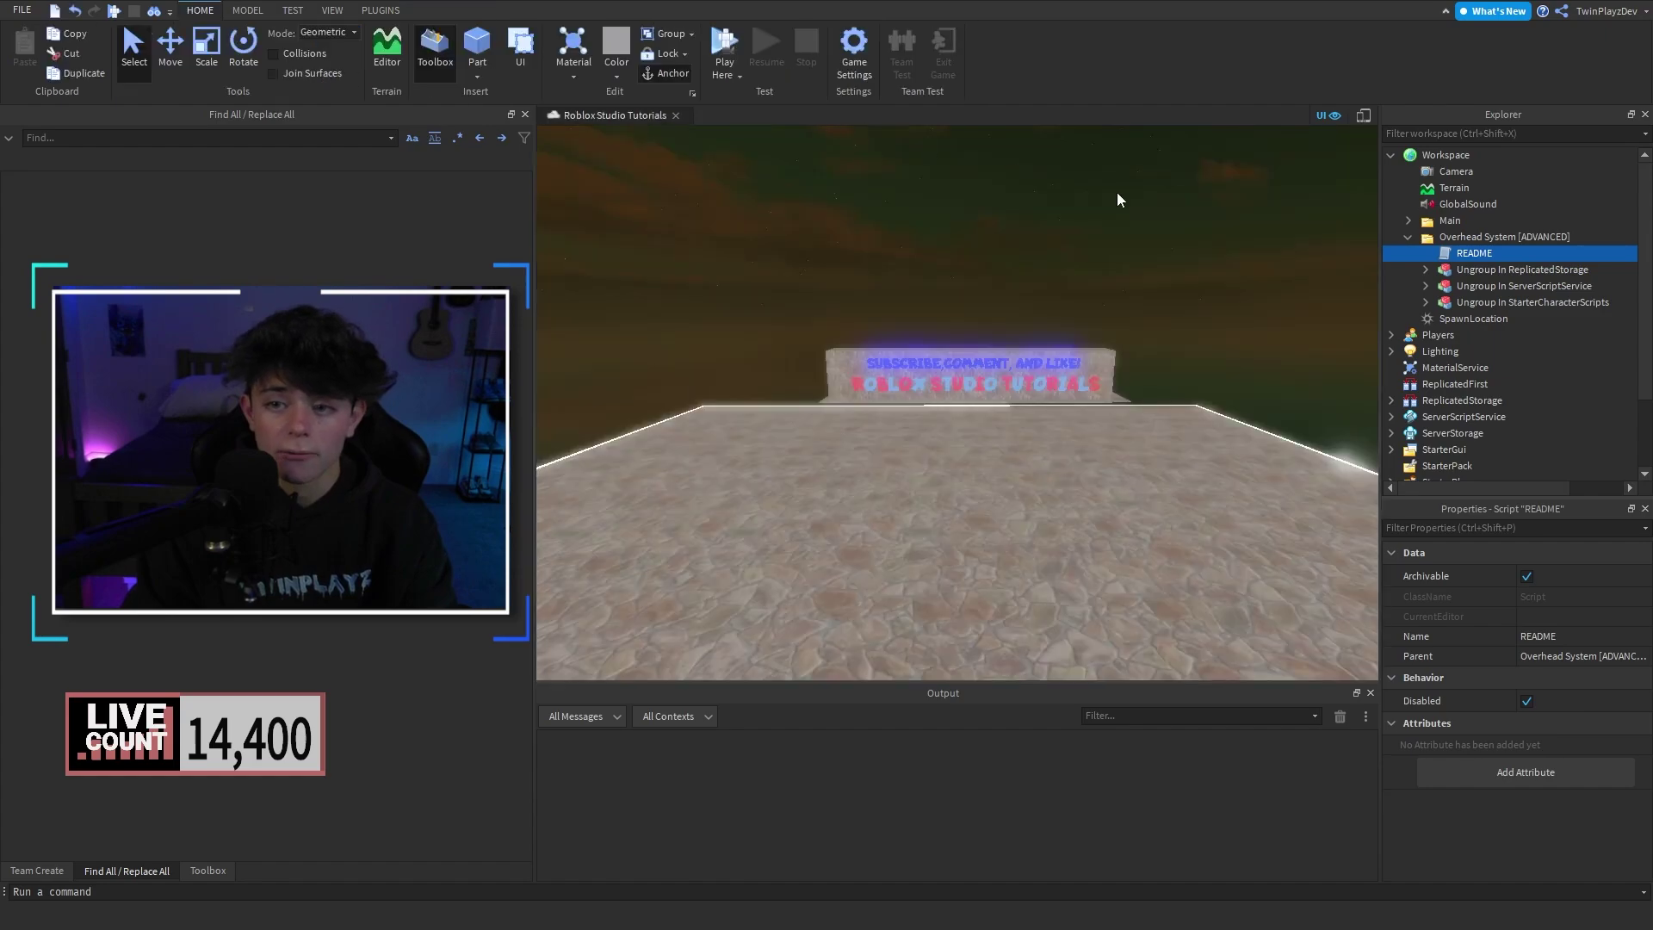
# Step: Move the three Ungroup models into ReplicatedStorage, ServerScriptService and StarterCharacterScripts as named, and delete the leftover Overhead System [ADVANCED] folder
pyautogui.click(1455, 269)
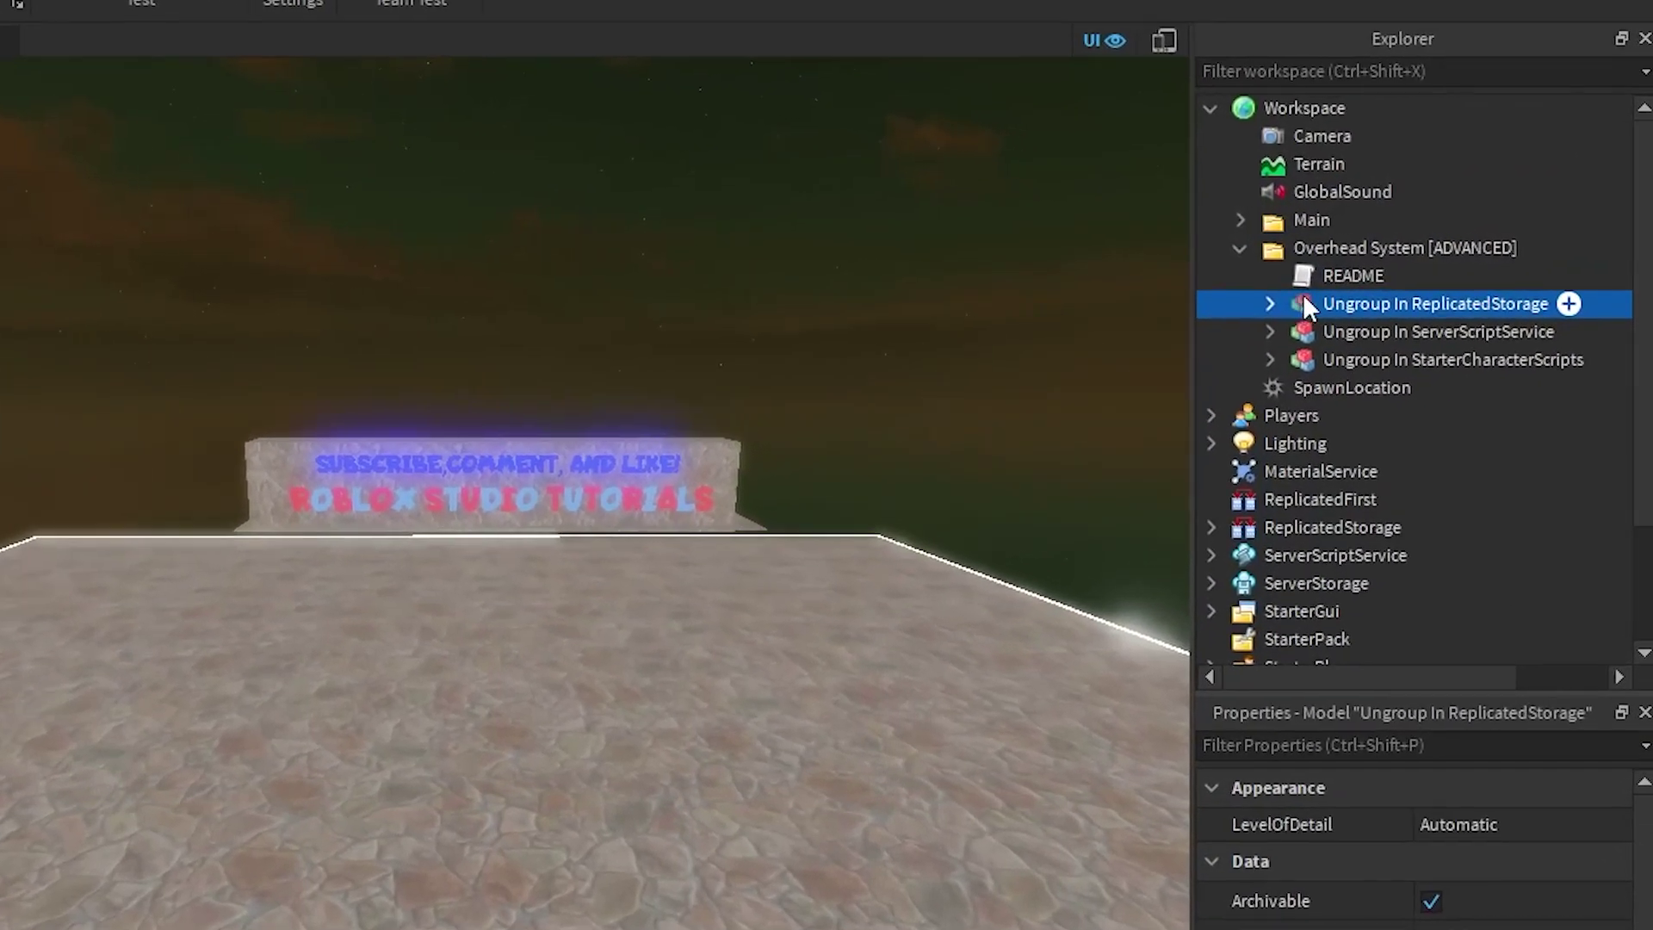
pyautogui.click(1323, 358)
pyautogui.click(1335, 305)
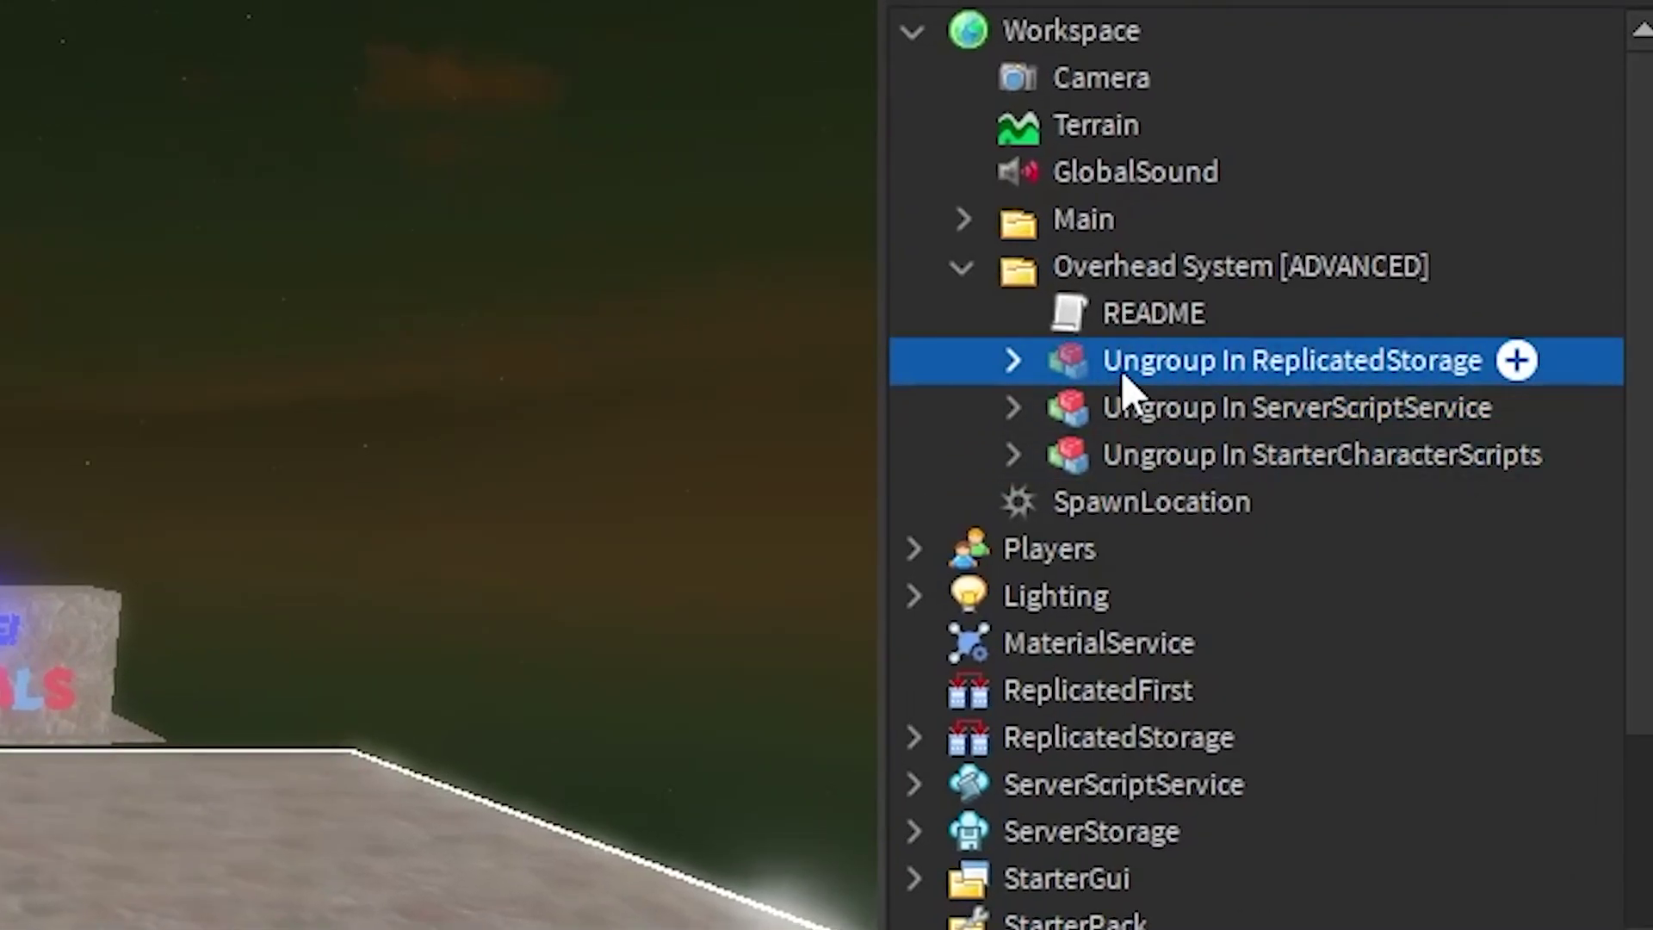
pyautogui.moveTo(1121, 369); pyautogui.dragTo(1097, 531)
pyautogui.scroll(-4, 1181, 453)
pyautogui.scroll(3, 1119, 499)
pyautogui.moveTo(1140, 193); pyautogui.dragTo(1104, 747)
pyautogui.scroll(-3, 1160, 332)
pyautogui.scroll(4, 1188, 580)
pyautogui.click(1063, 177)
pyautogui.press('Delete')
# Step: Ungroup the moved models in ReplicatedStorage, ServerScriptService and StarterCharacterScripts, and clear the selection
pyautogui.click(1124, 641)
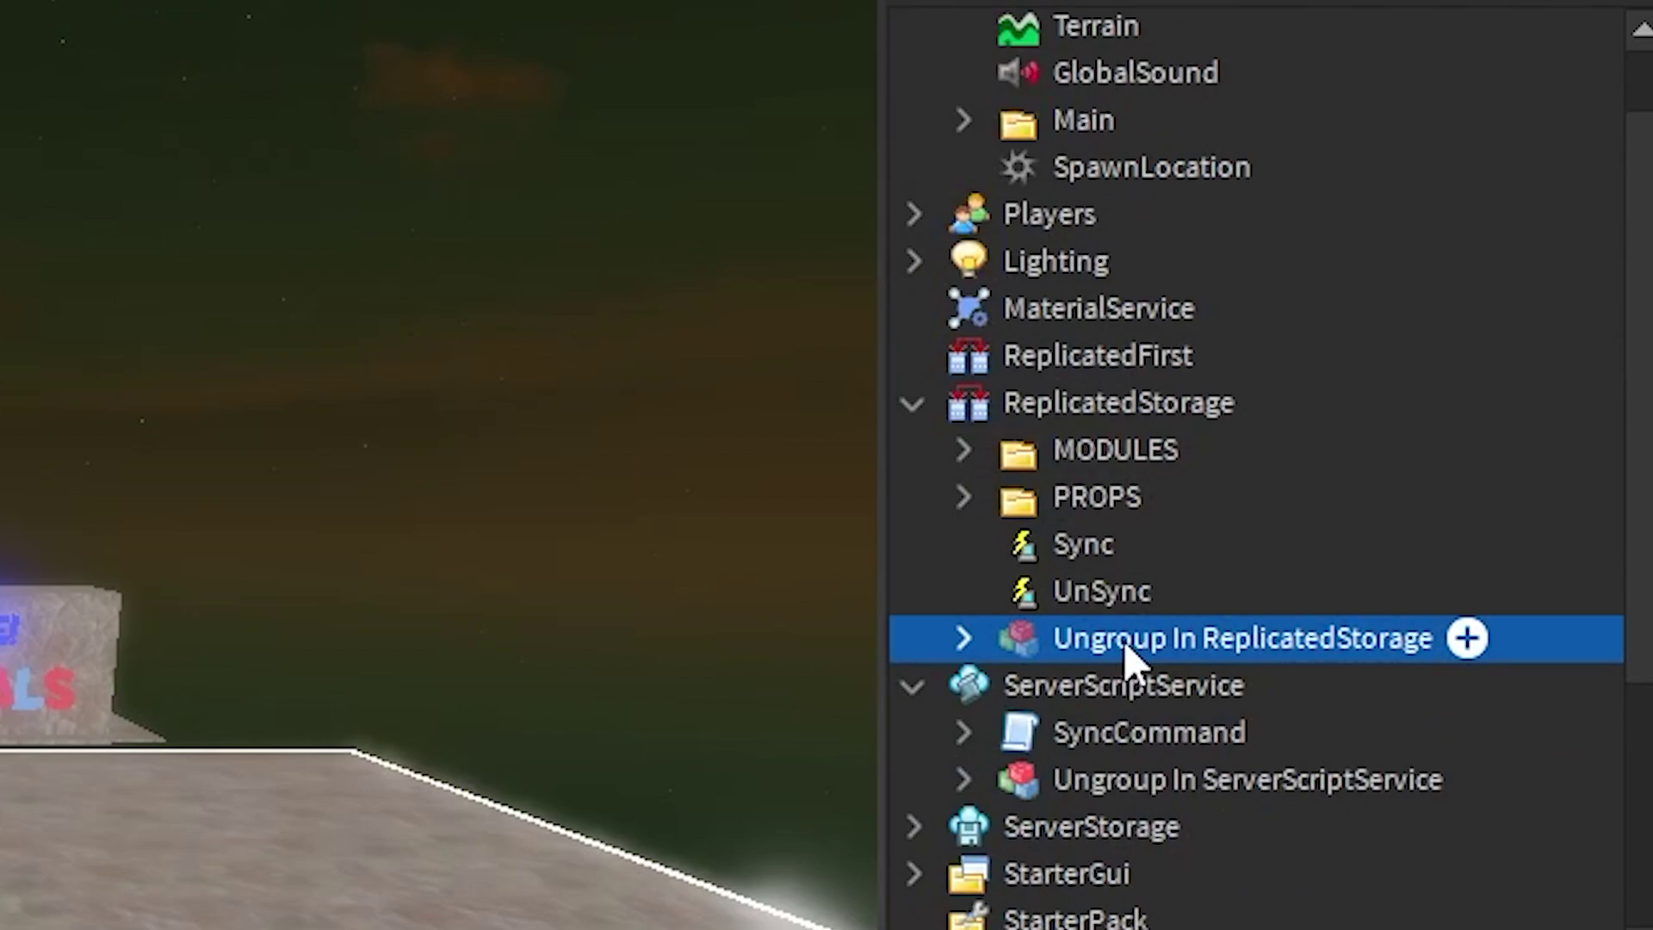
pyautogui.hotkey('ctrl', 'u')
pyautogui.click(1196, 786)
pyautogui.hotkey('ctrl', 'u')
pyautogui.scroll(-4, 1120, 688)
pyautogui.click(1124, 670)
pyautogui.hotkey('ctrl', 'u')
pyautogui.scroll(3, 1076, 384)
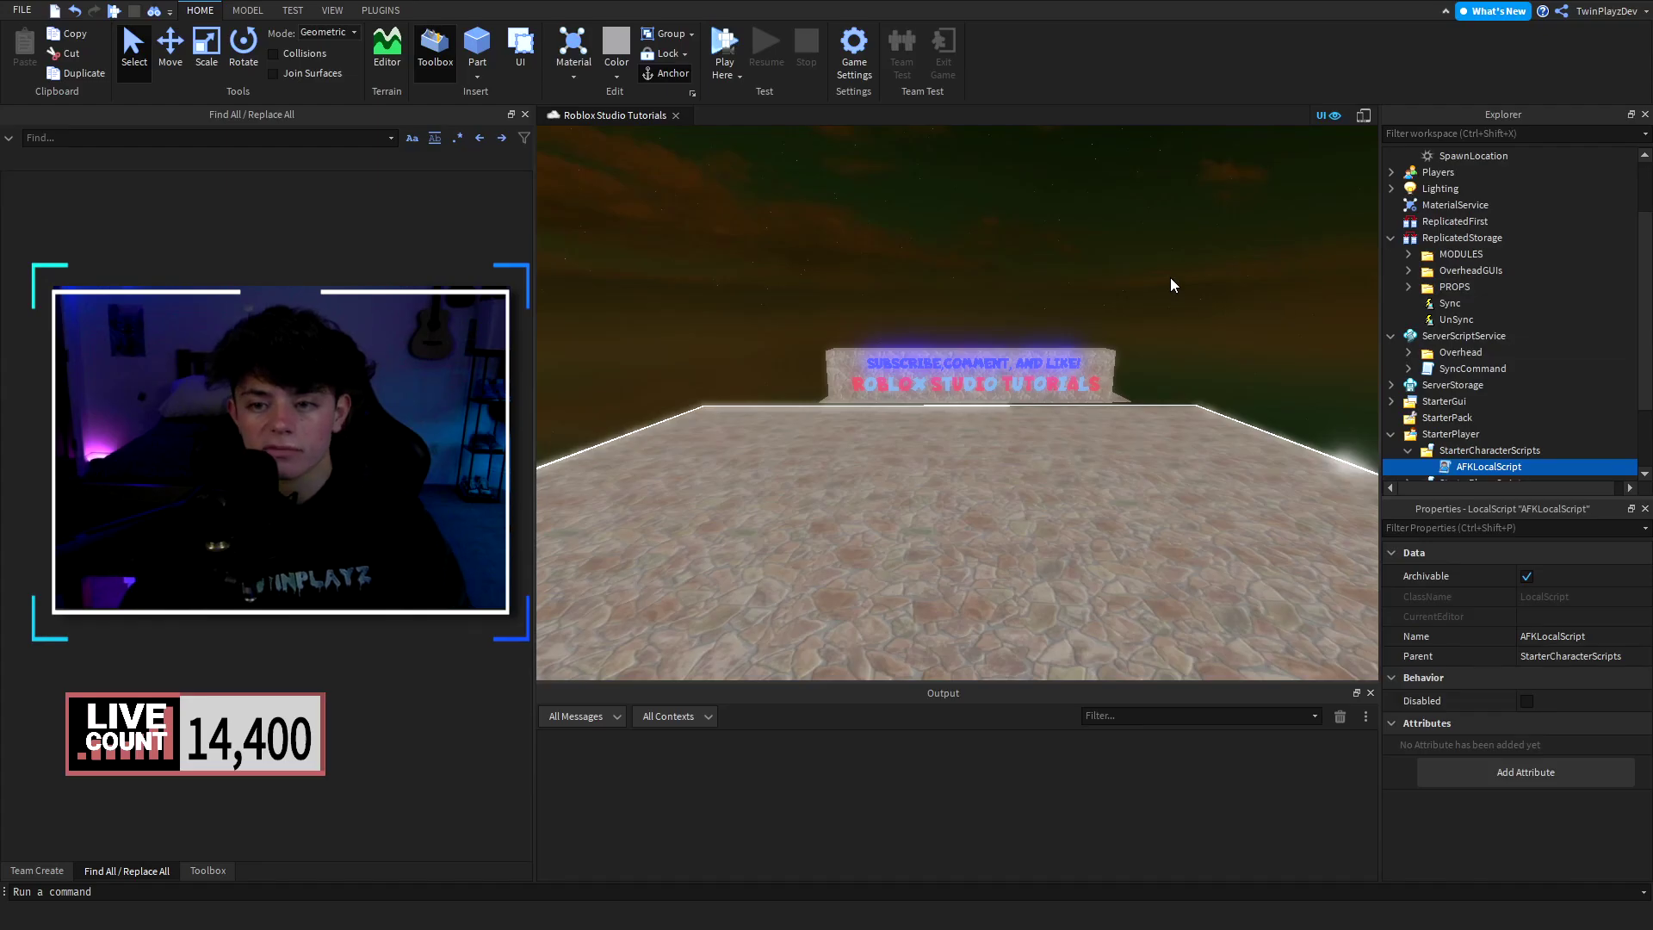
pyautogui.click(1171, 284)
pyautogui.scroll(-2, 1469, 326)
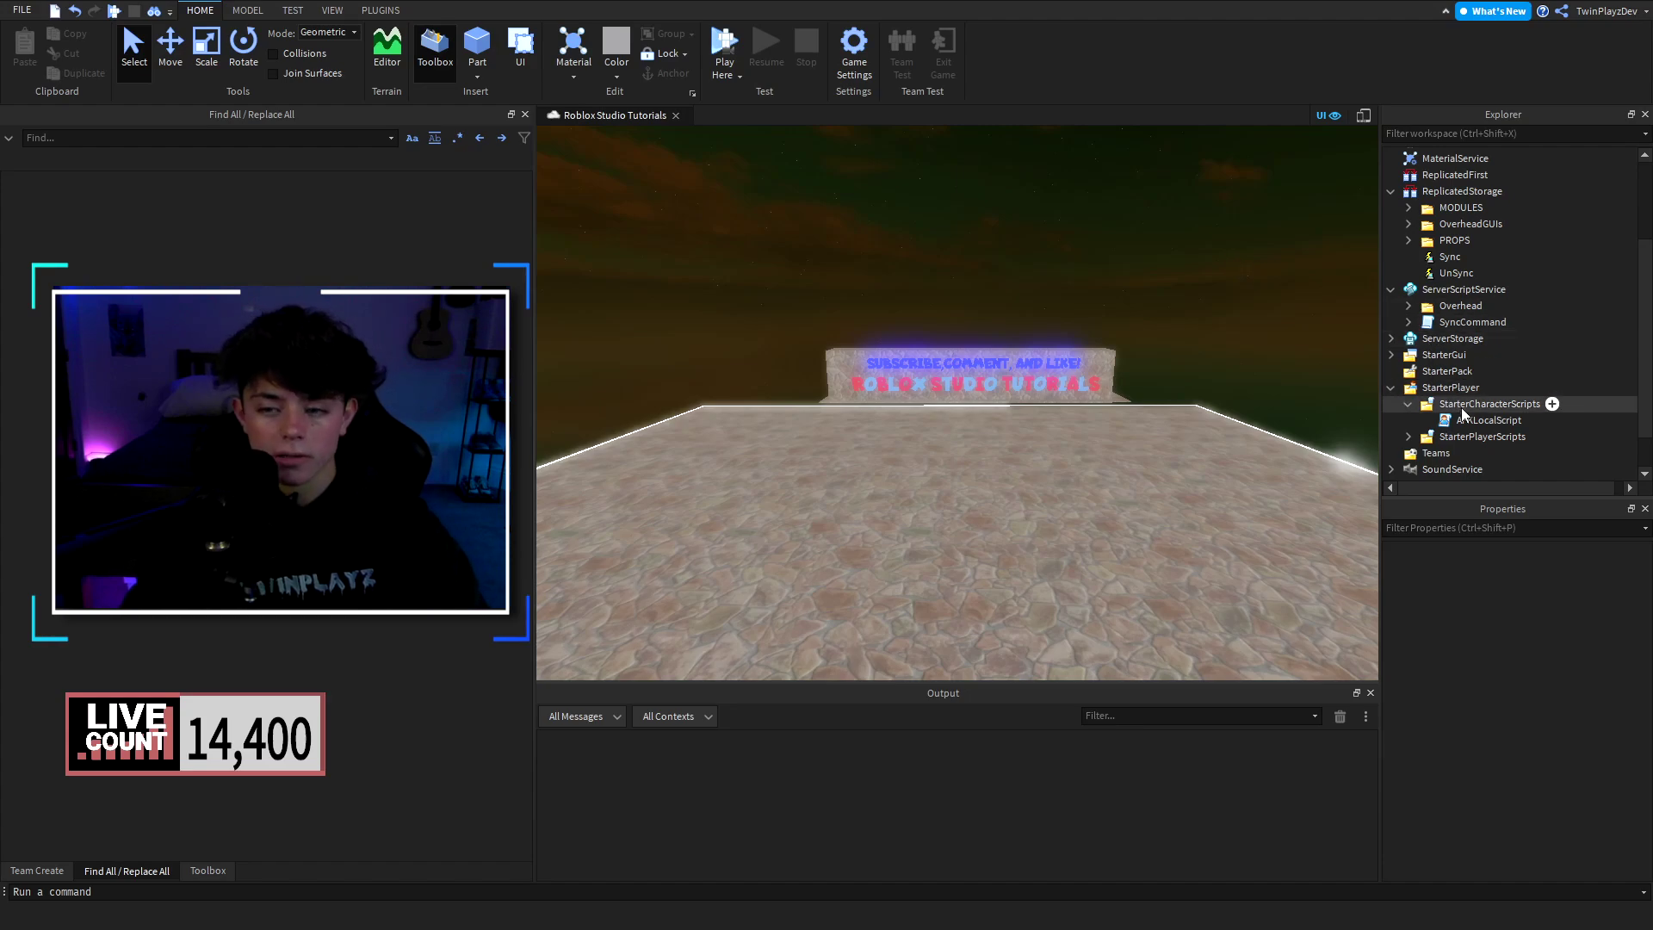
pyautogui.moveTo(1095, 214); pyautogui.dragTo(1103, 213, button='right')
pyautogui.press('w')
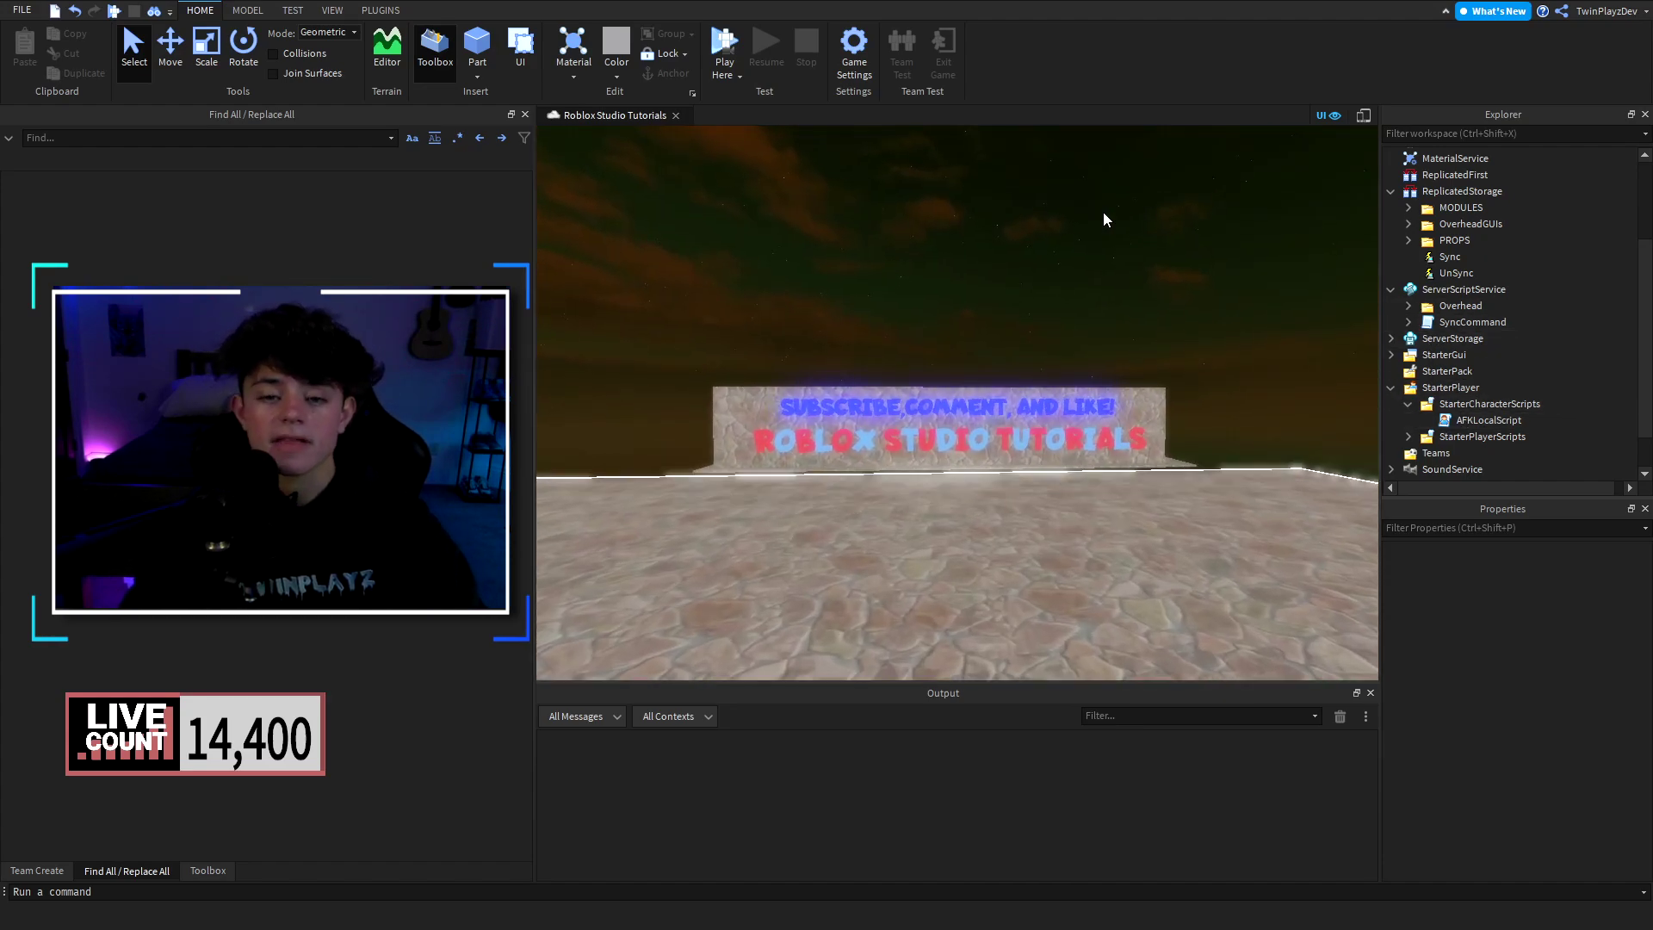
pyautogui.press('s')
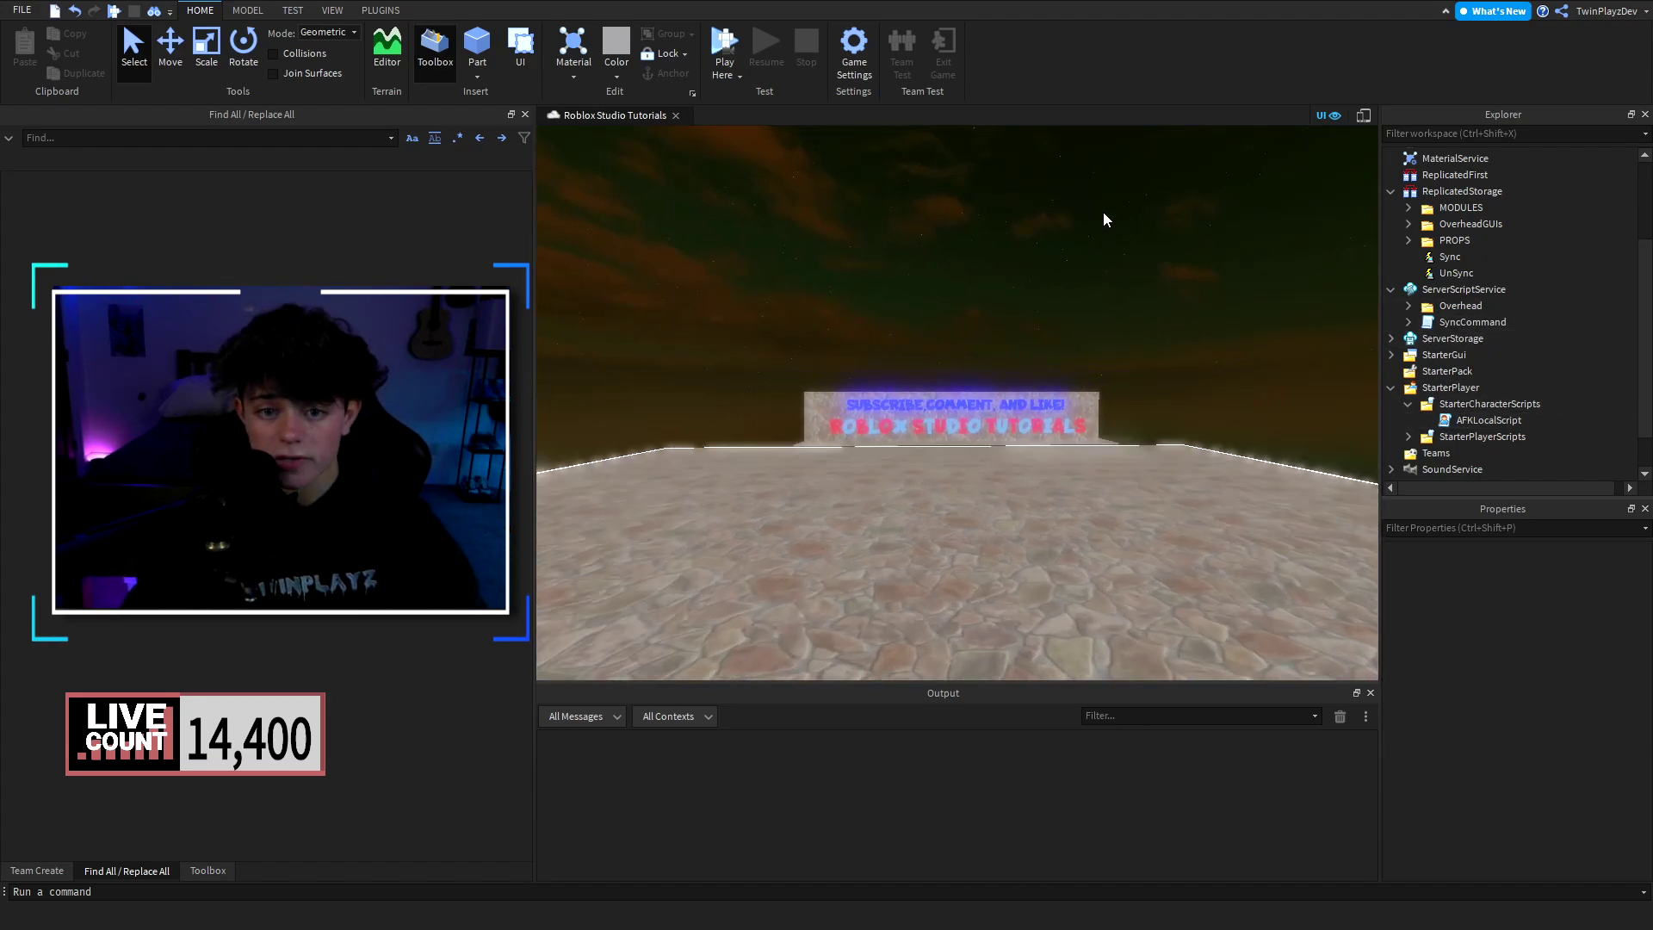
pyautogui.press('w')
pyautogui.press('s')
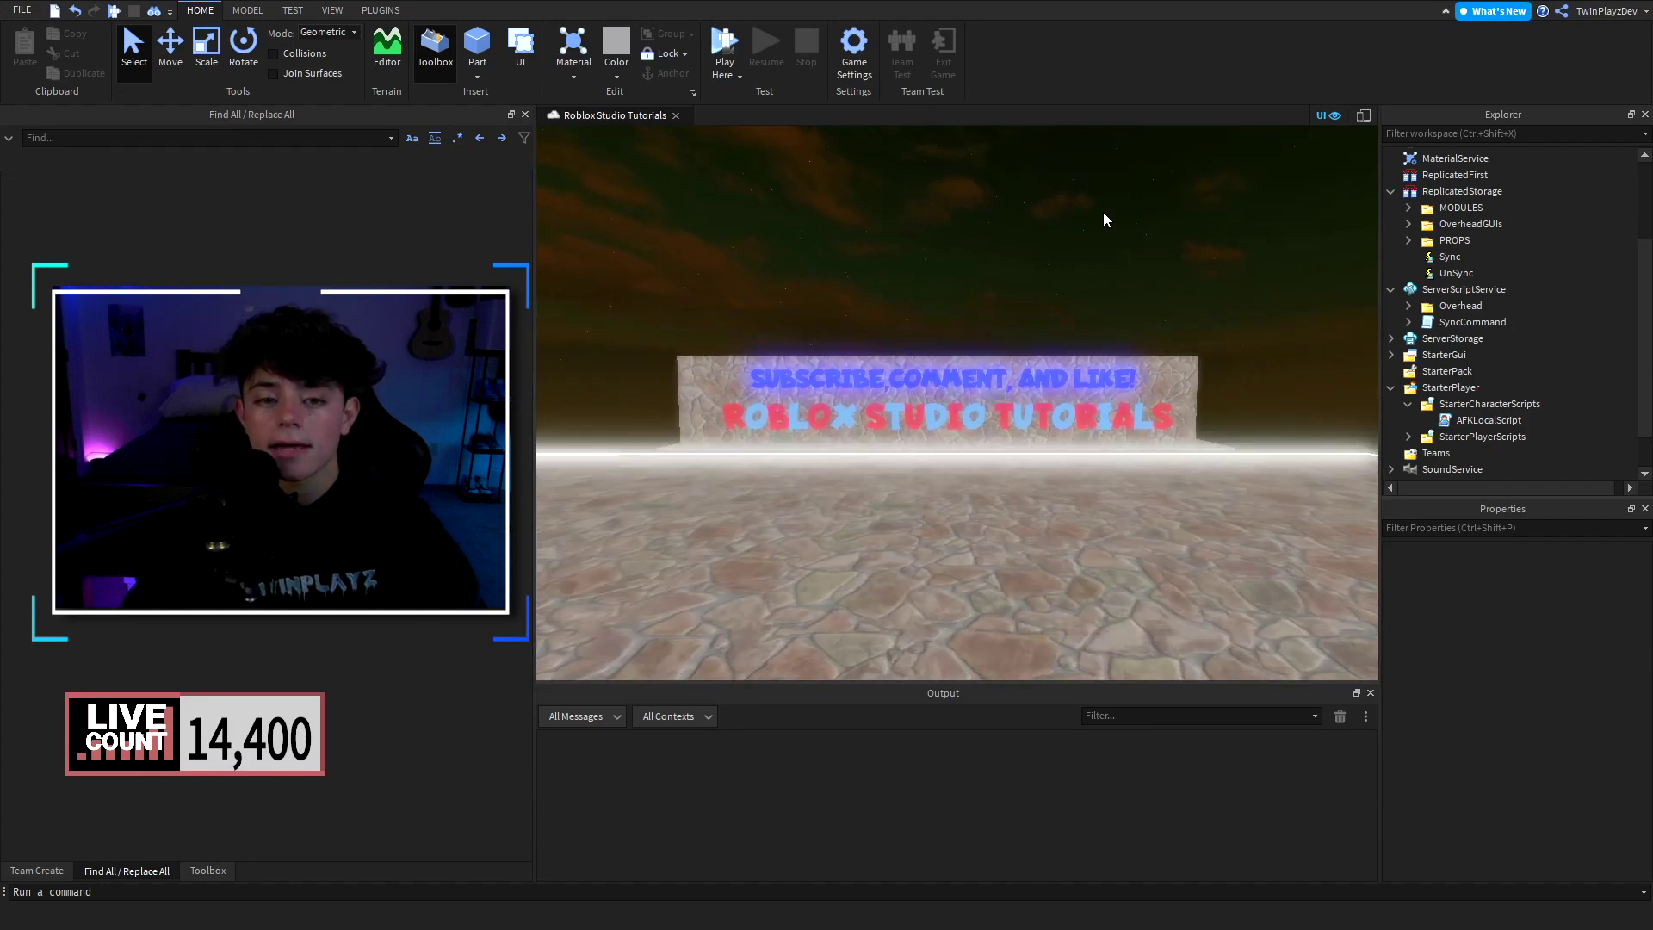
pyautogui.press('w')
pyautogui.moveTo(1105, 237); pyautogui.dragTo(1105, 238, button='right')
pyautogui.press('s')
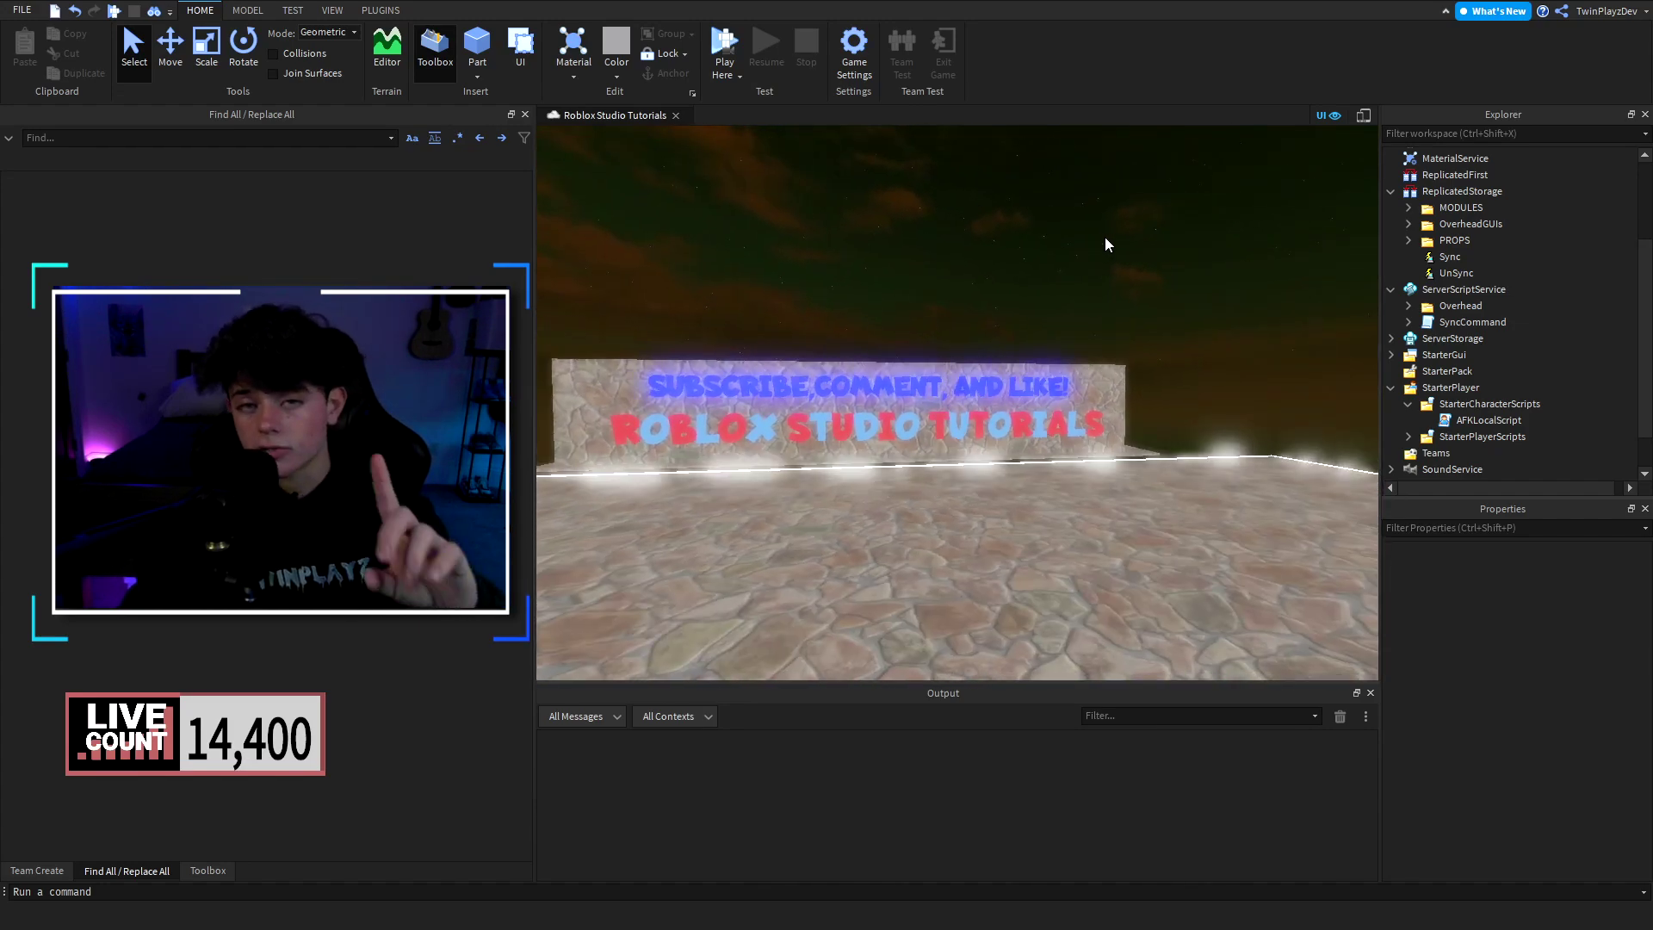
# Step: Open the Minutes/Cash script in ServerScriptService's Overhead folder and skim its code from services to data saving
pyautogui.click(1408, 305)
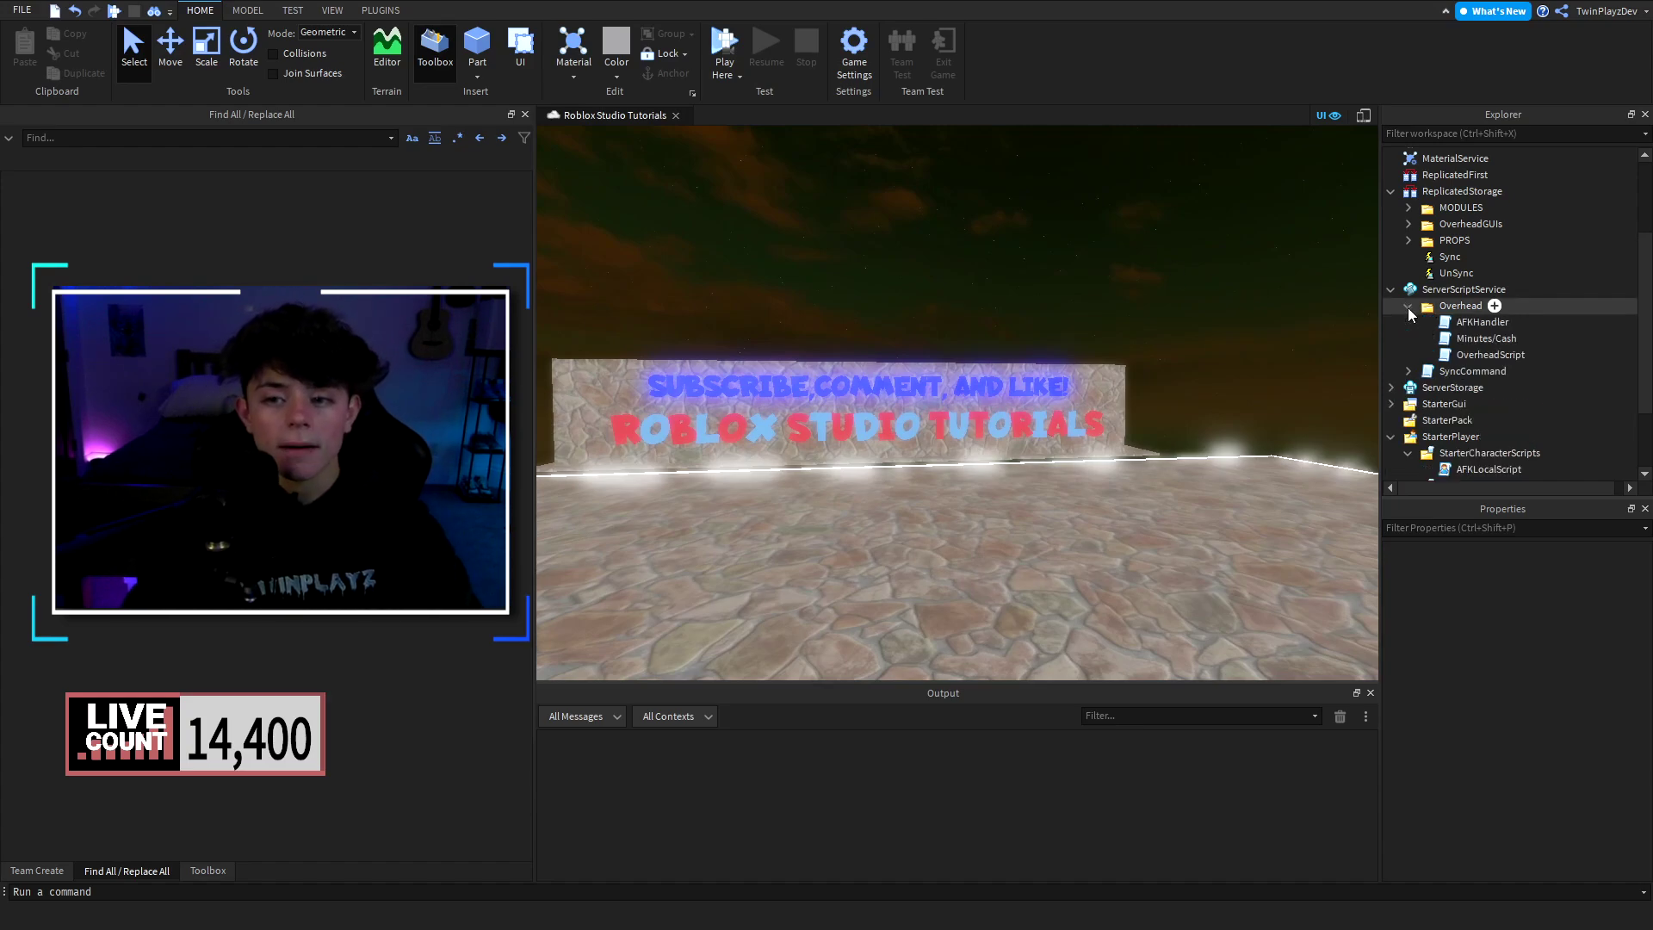
pyautogui.click(1438, 340)
pyautogui.doubleClick(1438, 347)
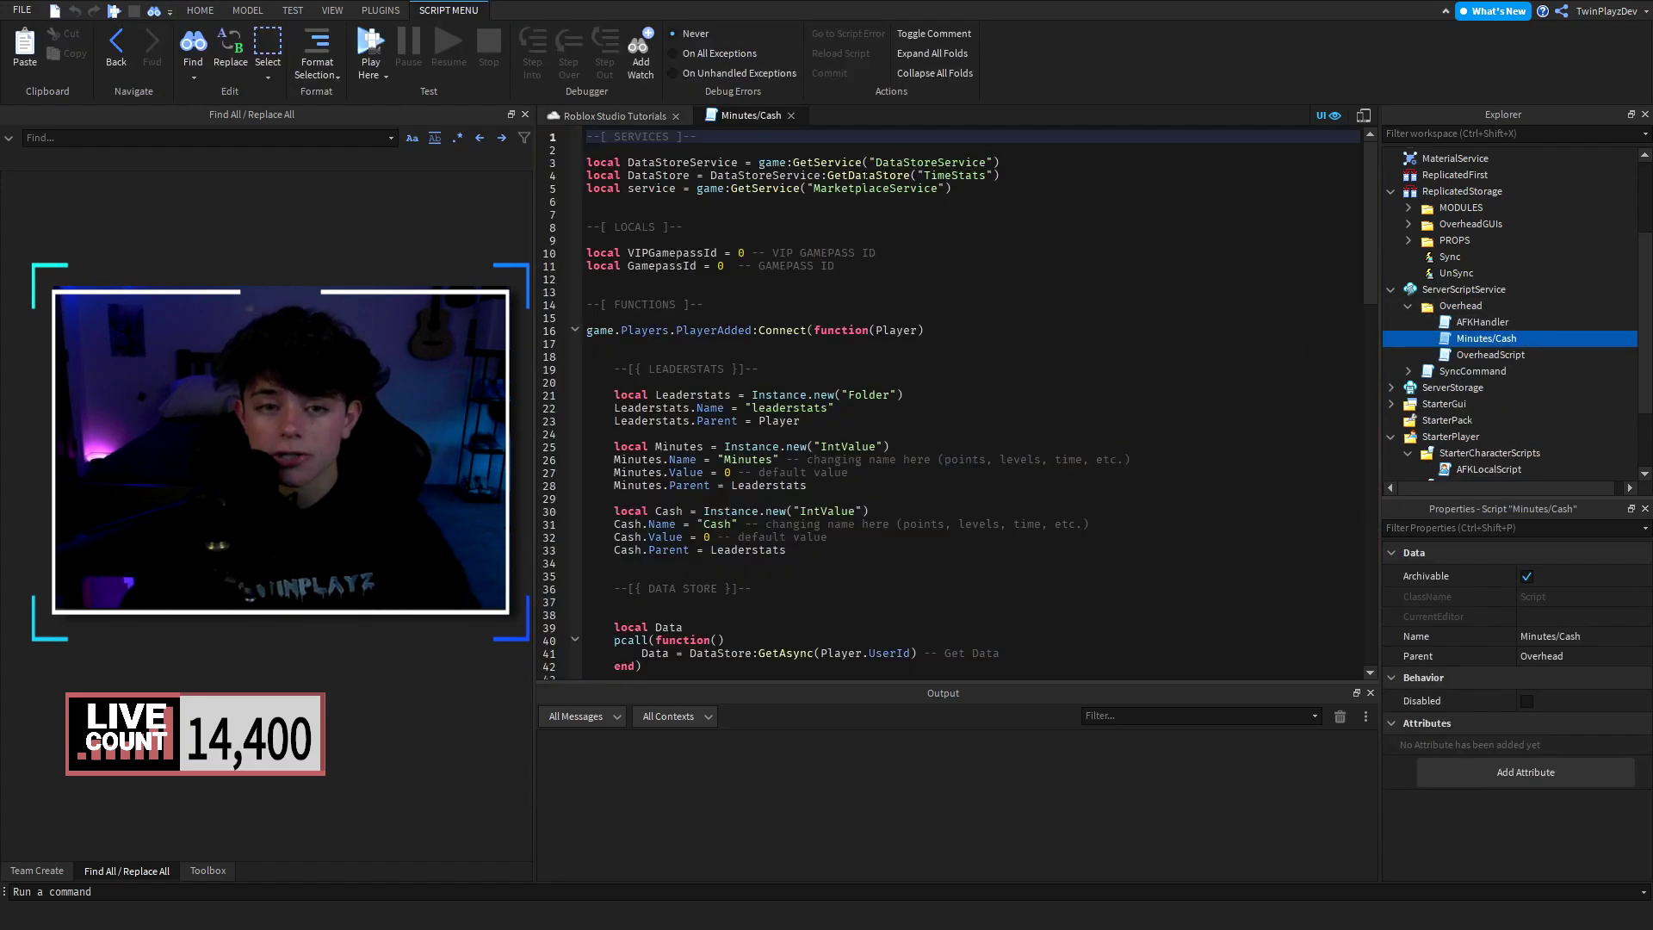
pyautogui.click(791, 115)
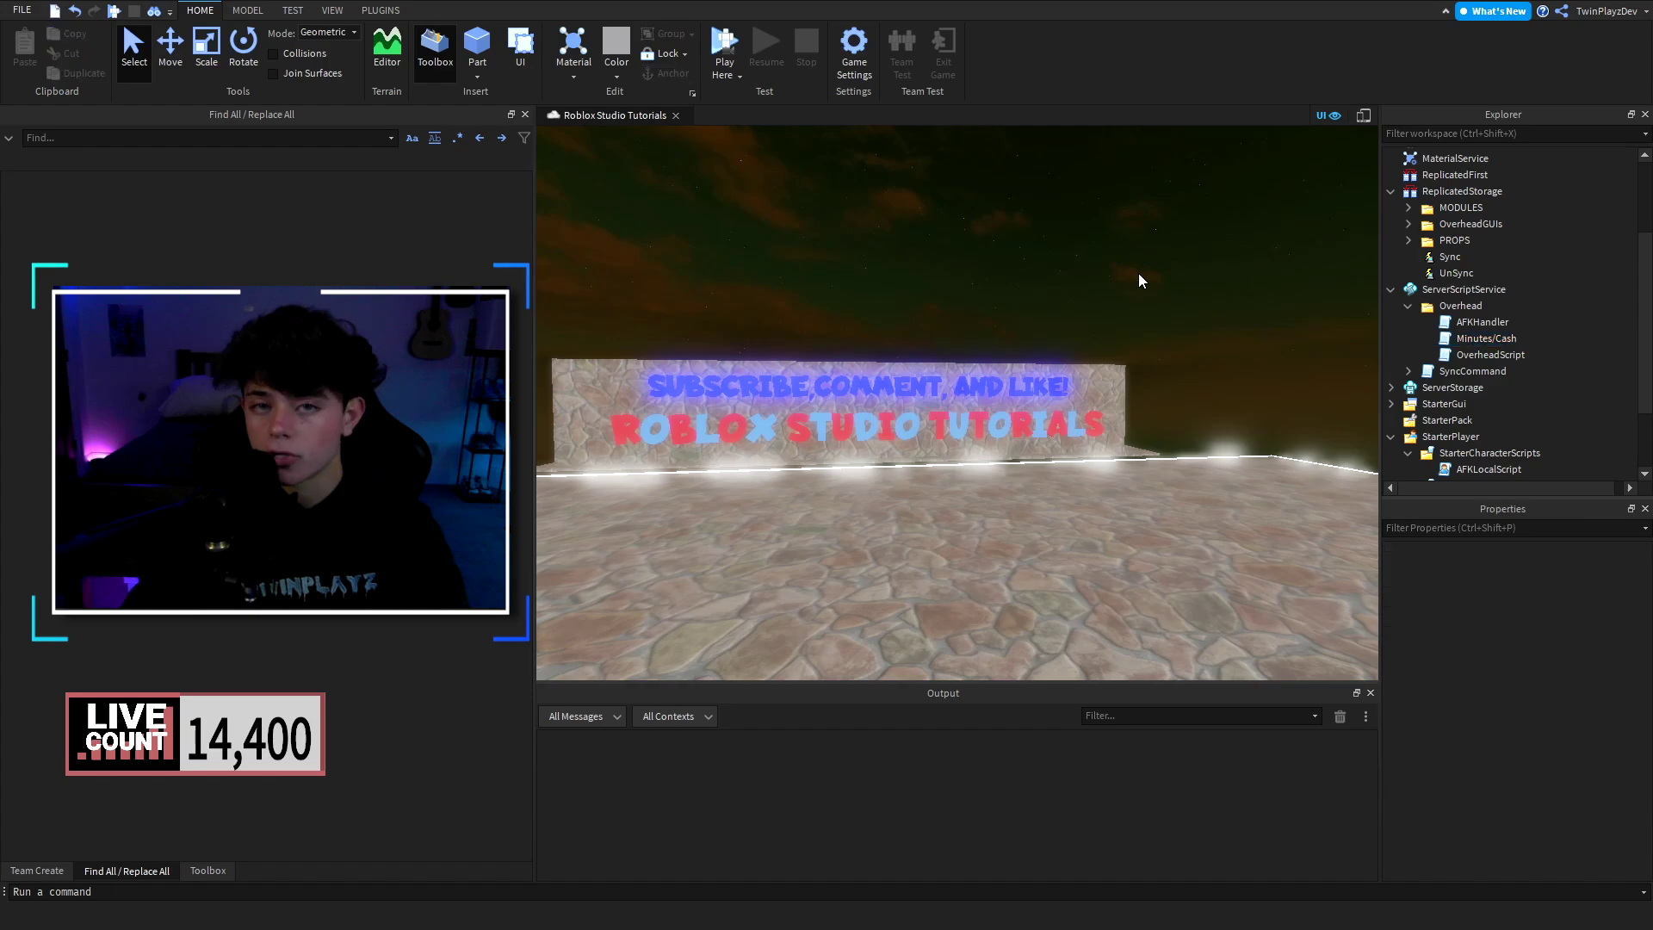
pyautogui.doubleClick(1498, 338)
pyautogui.scroll(-2, 929, 348)
pyautogui.scroll(2, 922, 348)
pyautogui.scroll(-18, 753, 272)
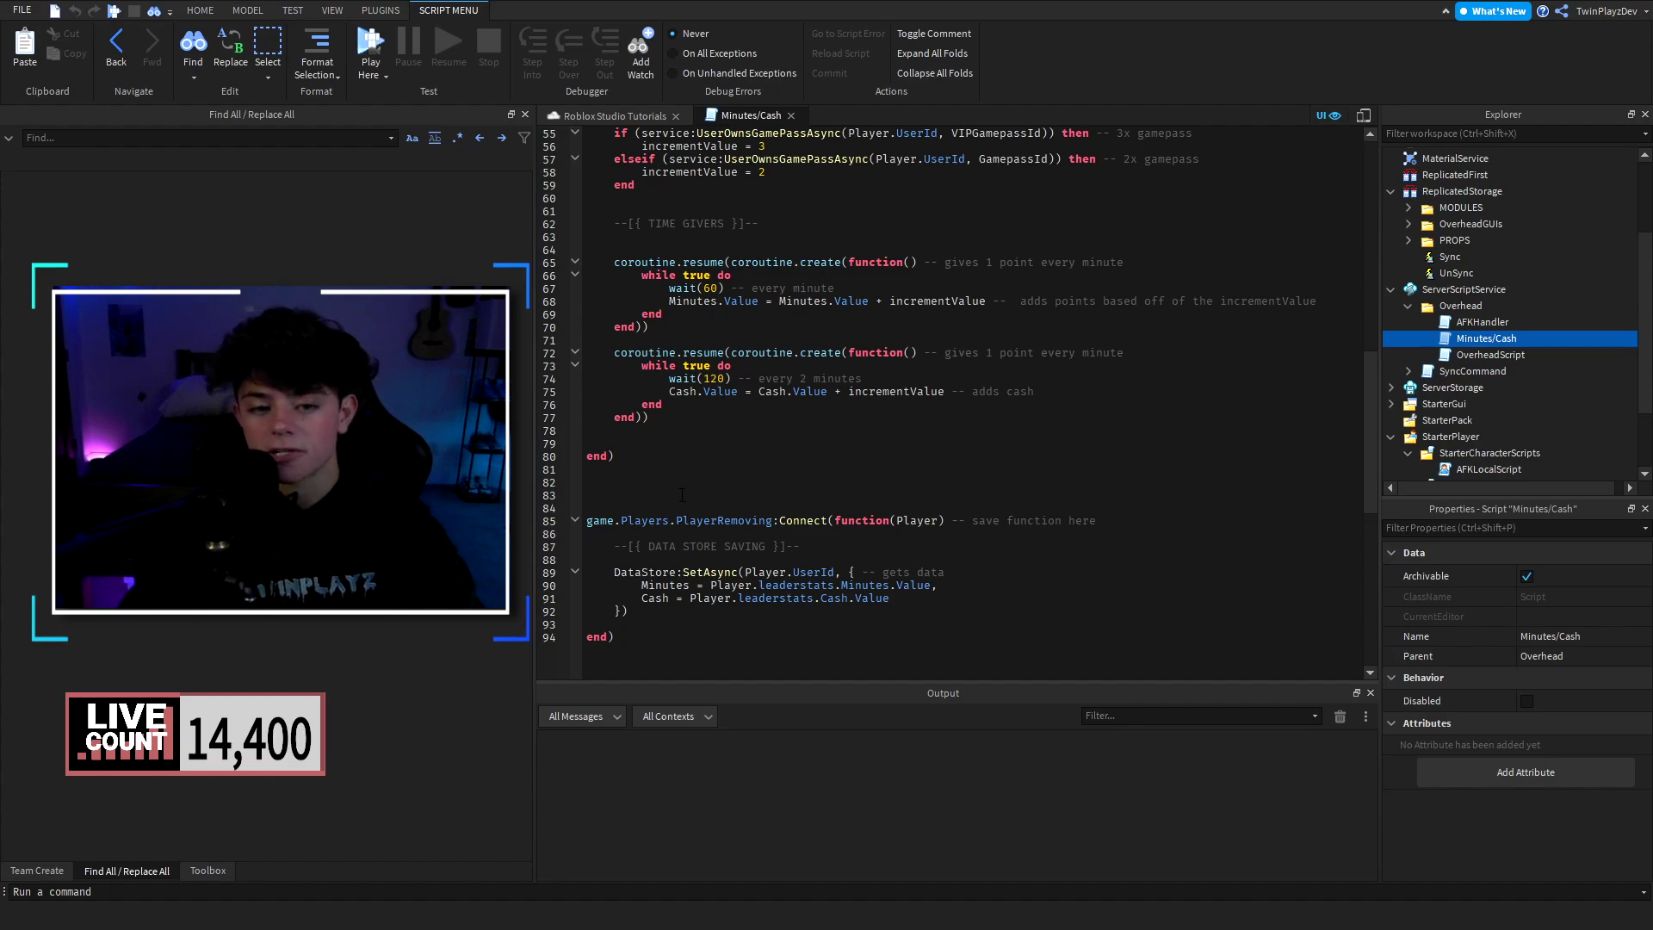
pyautogui.scroll(15, 681, 495)
pyautogui.rightClick(755, 623)
# Step: Examine the Minutes and Cash leaderstats names and where they are used in the data loading and saving code
pyautogui.click(691, 428)
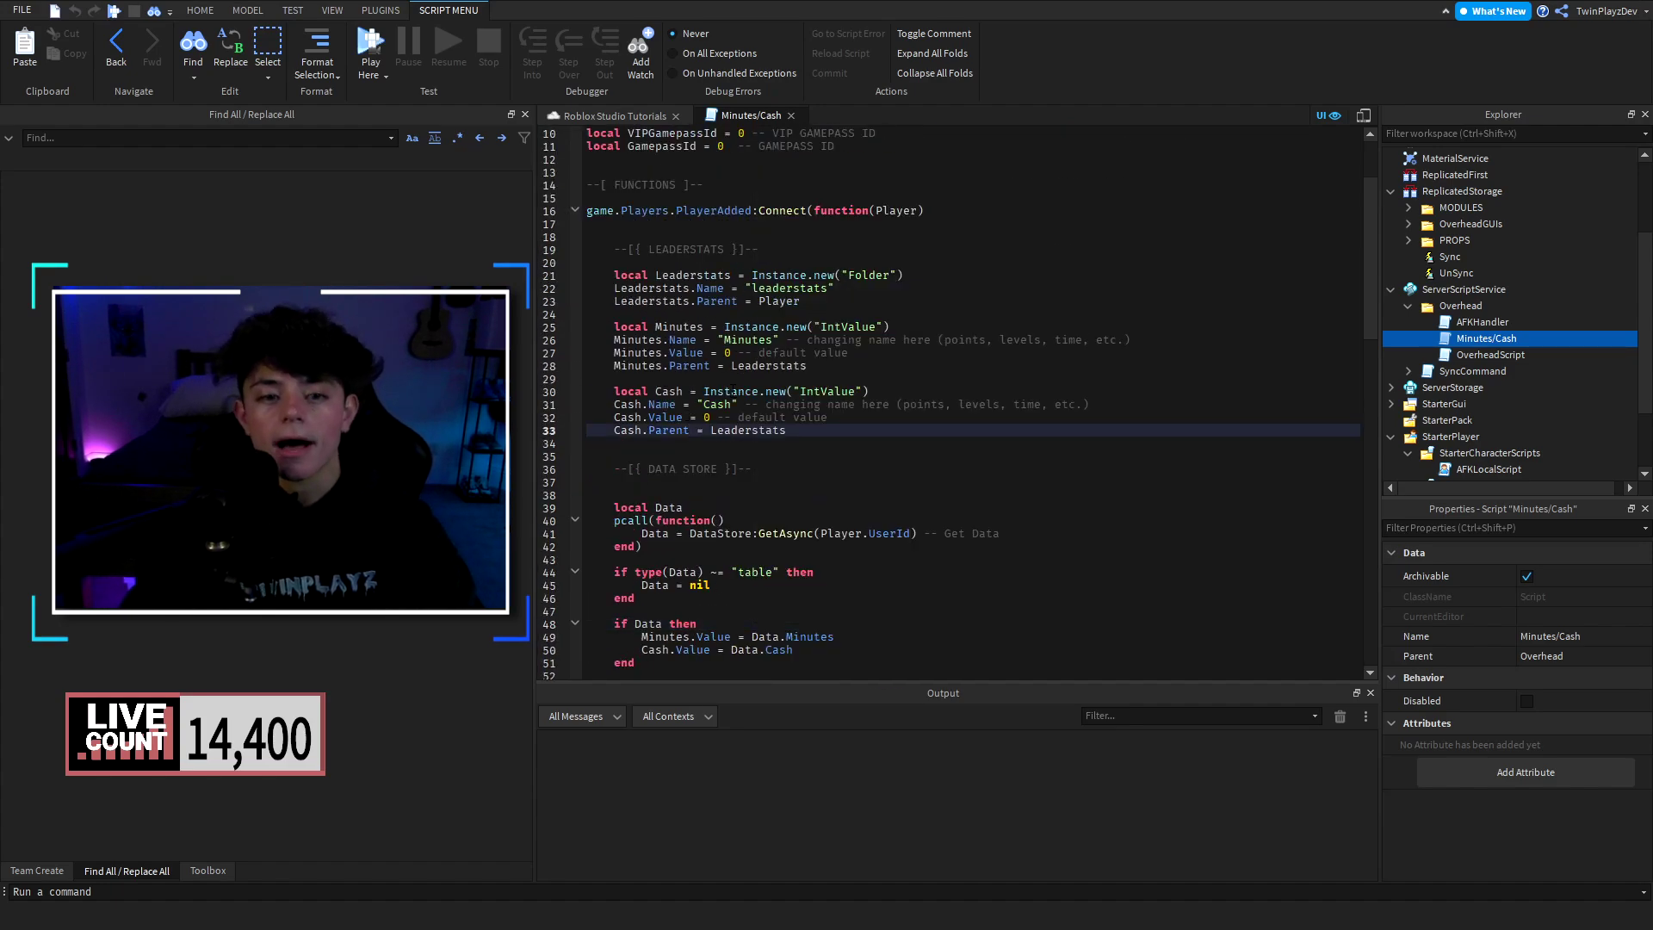
pyautogui.moveTo(616, 353); pyautogui.dragTo(671, 455)
pyautogui.click(671, 456)
pyautogui.doubleClick(718, 405)
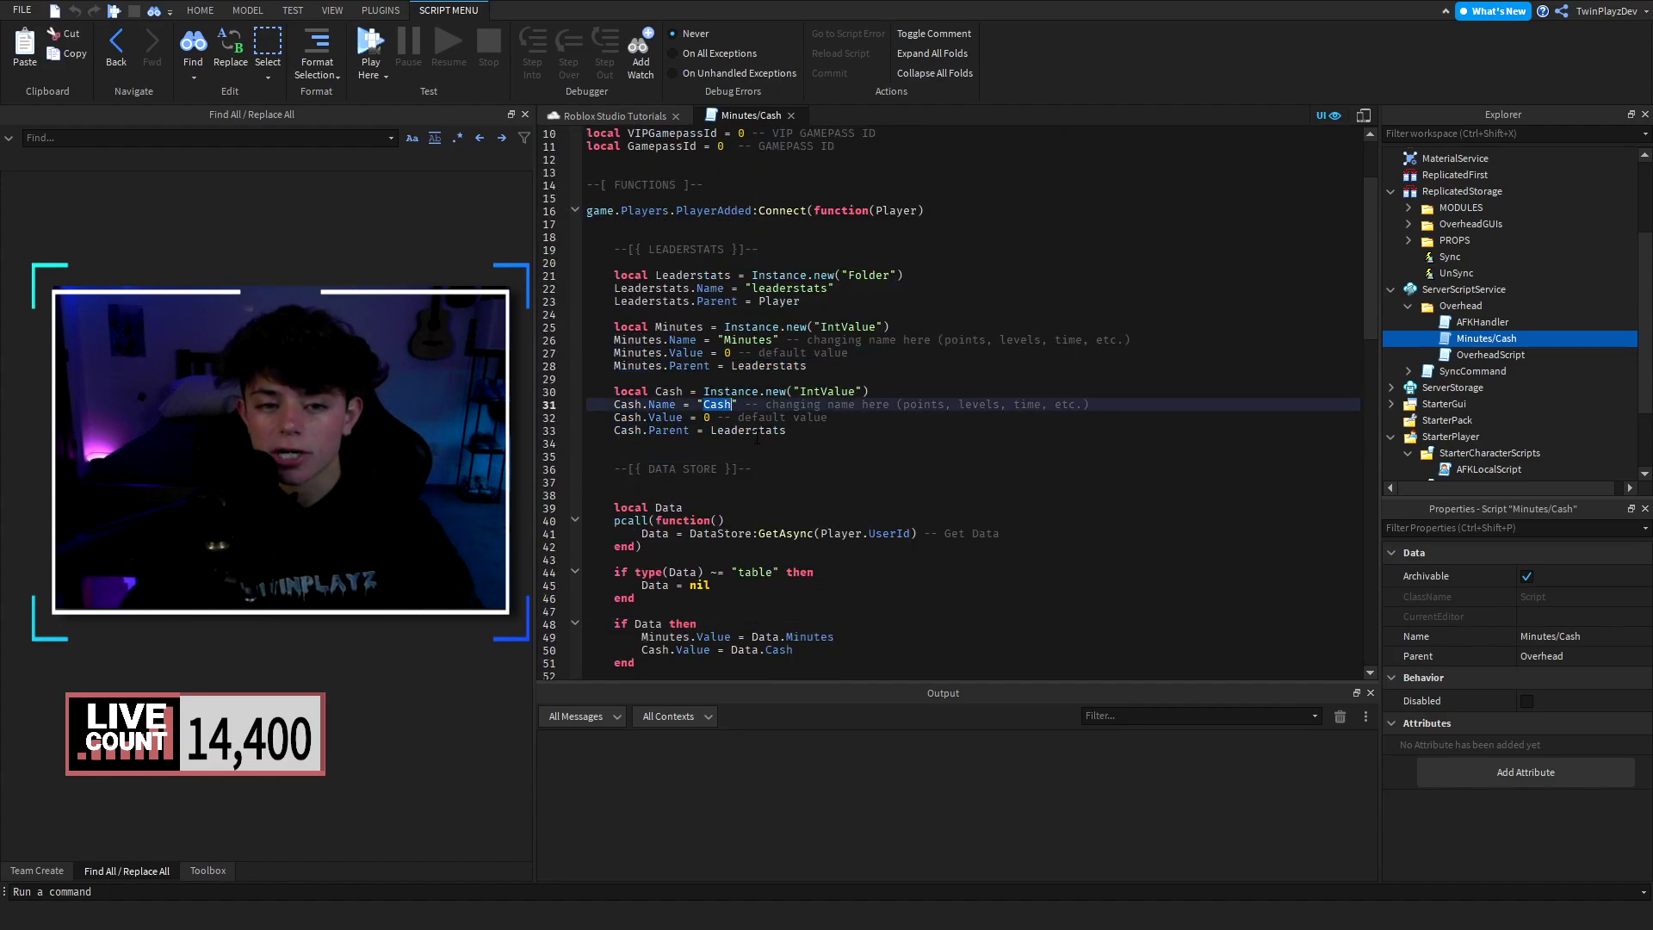
pyautogui.click(751, 339)
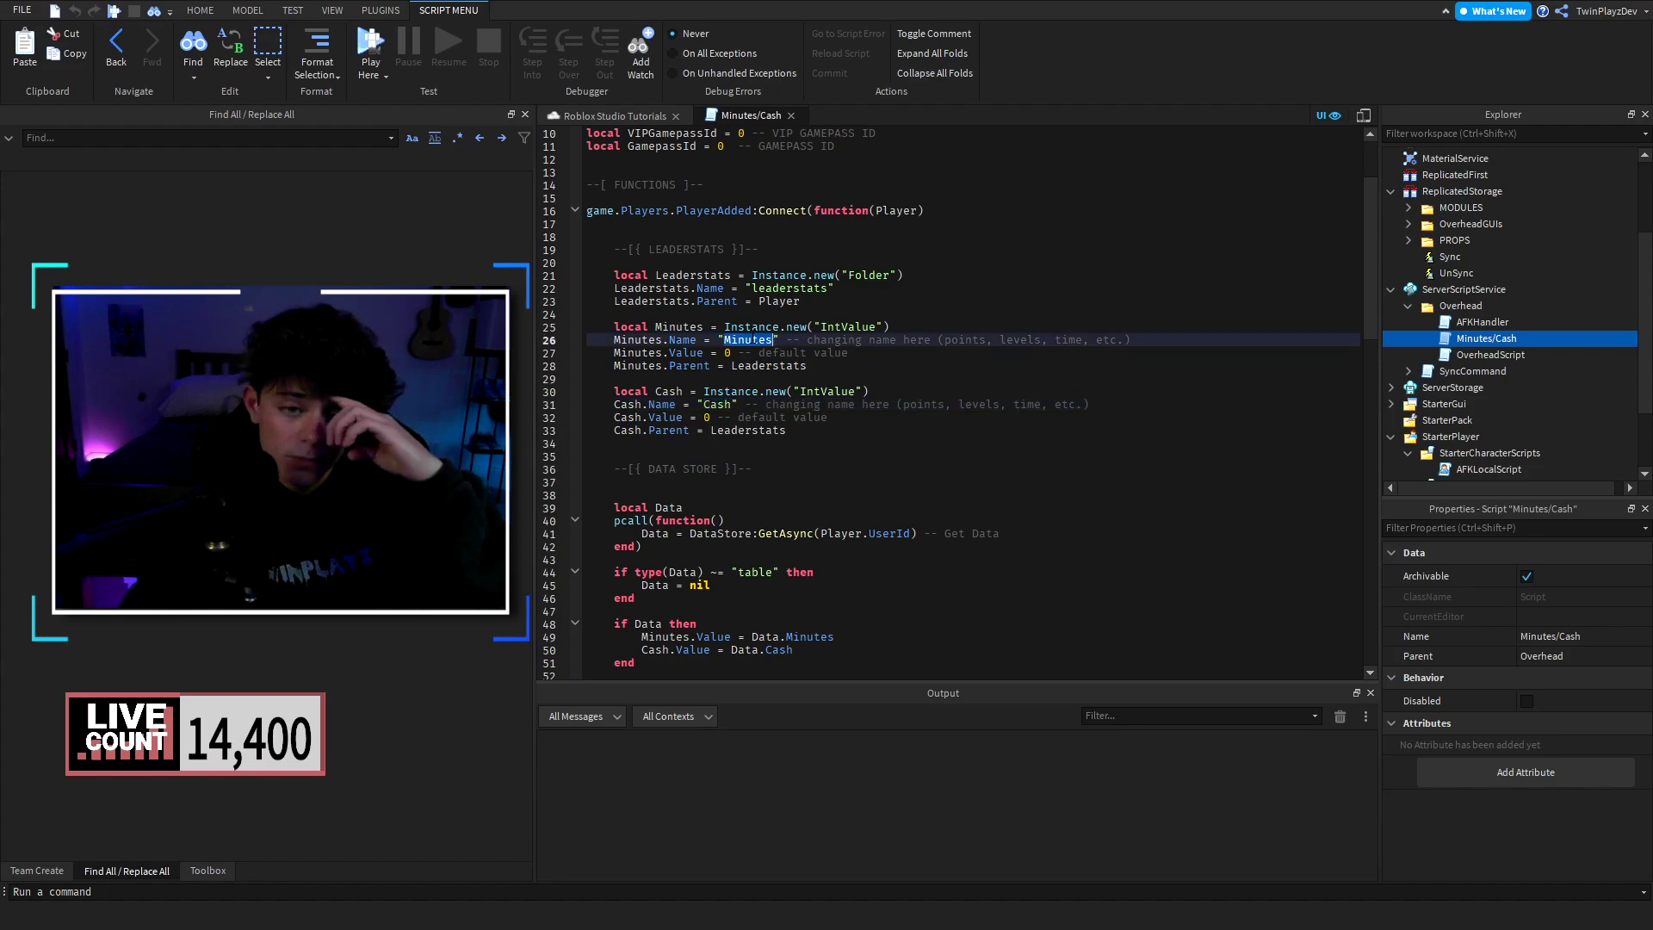
pyautogui.doubleClick(809, 637)
pyautogui.scroll(-5, 785, 462)
pyautogui.scroll(-10, 838, 445)
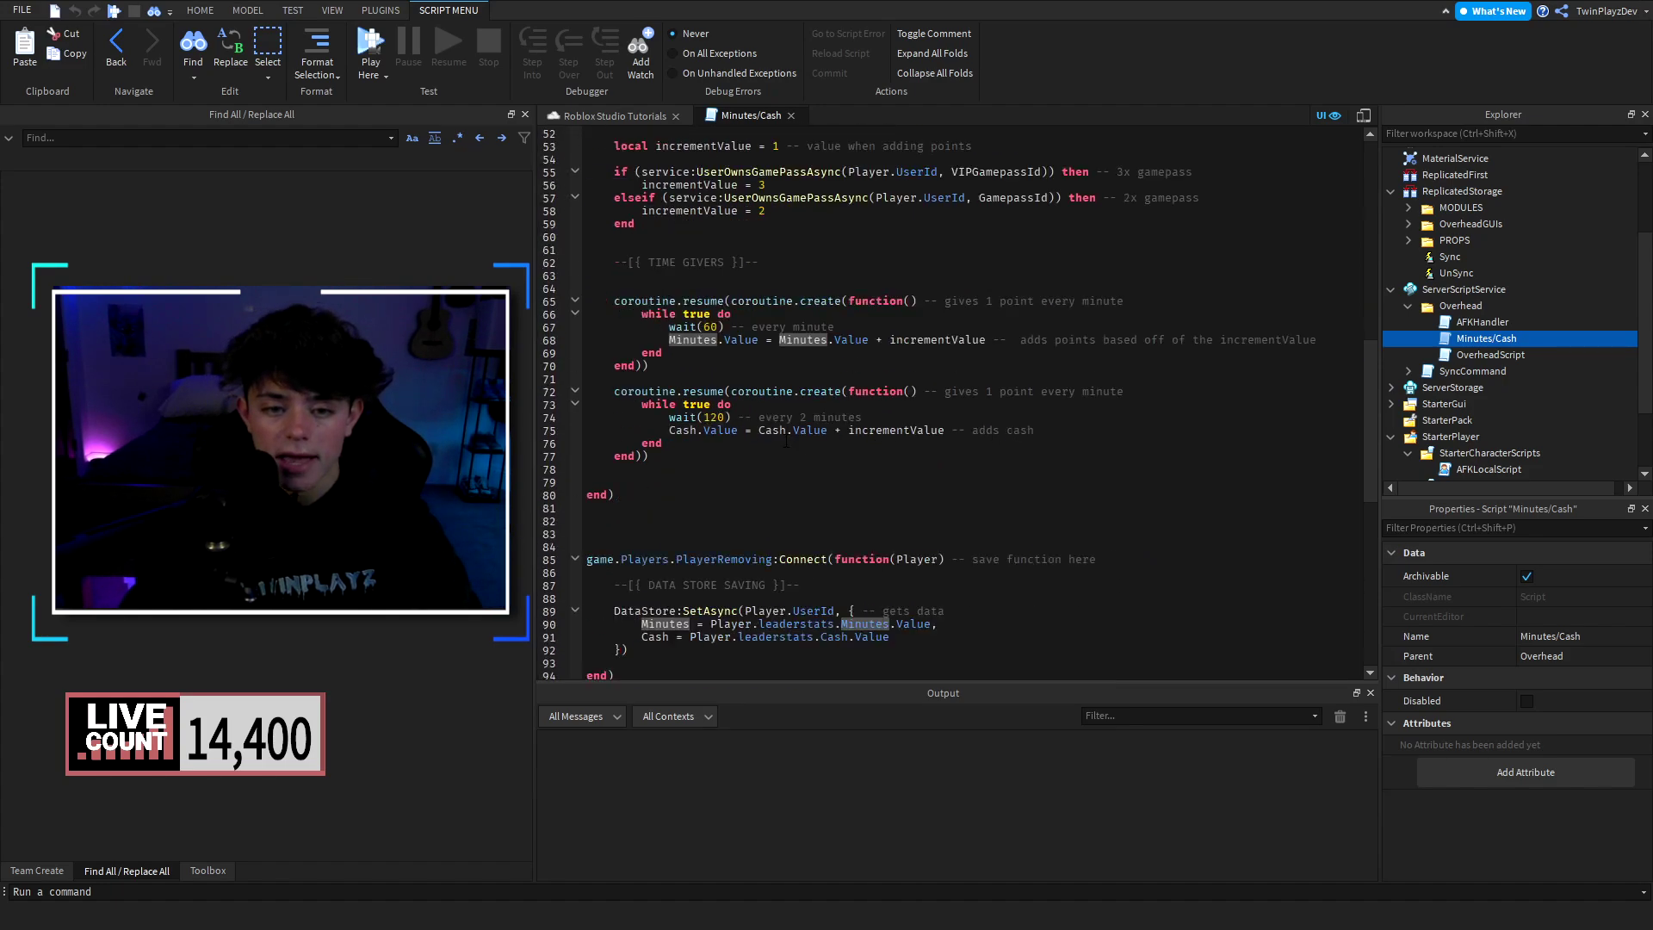
pyautogui.doubleClick(850, 587)
pyautogui.scroll(17, 809, 533)
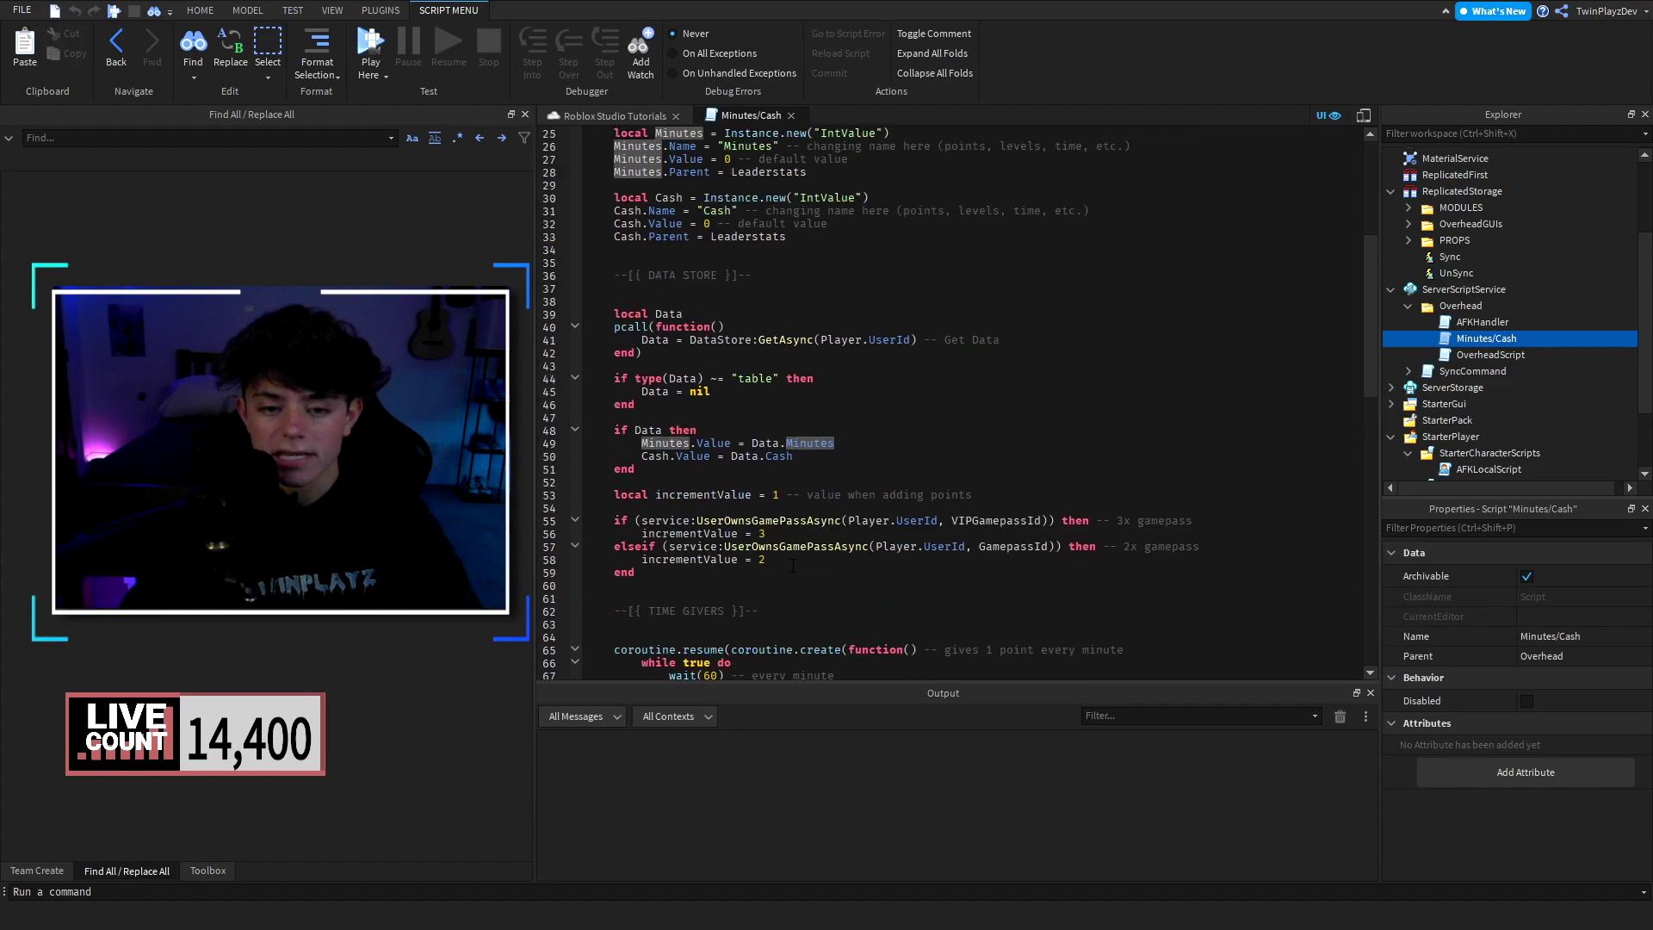
# Step: Change the Cash.Parent assignment in the leaderstats section of the Minutes/Cash script to Player
pyautogui.click(779, 460)
pyautogui.click(766, 443)
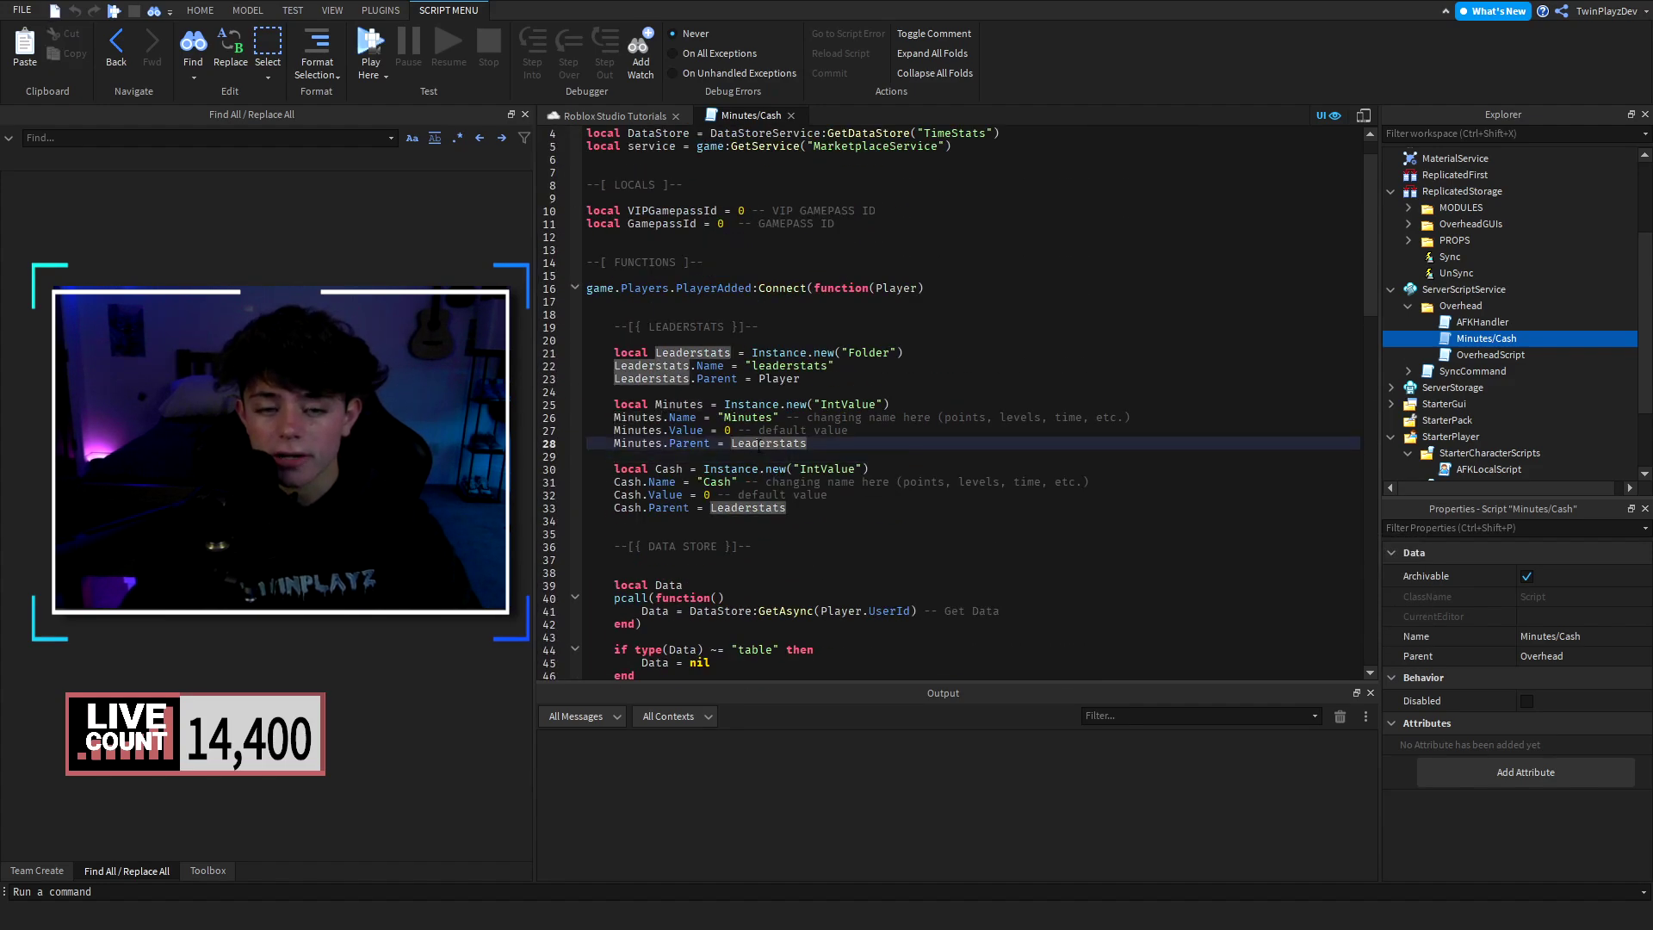
pyautogui.doubleClick(769, 509)
pyautogui.write('Player')
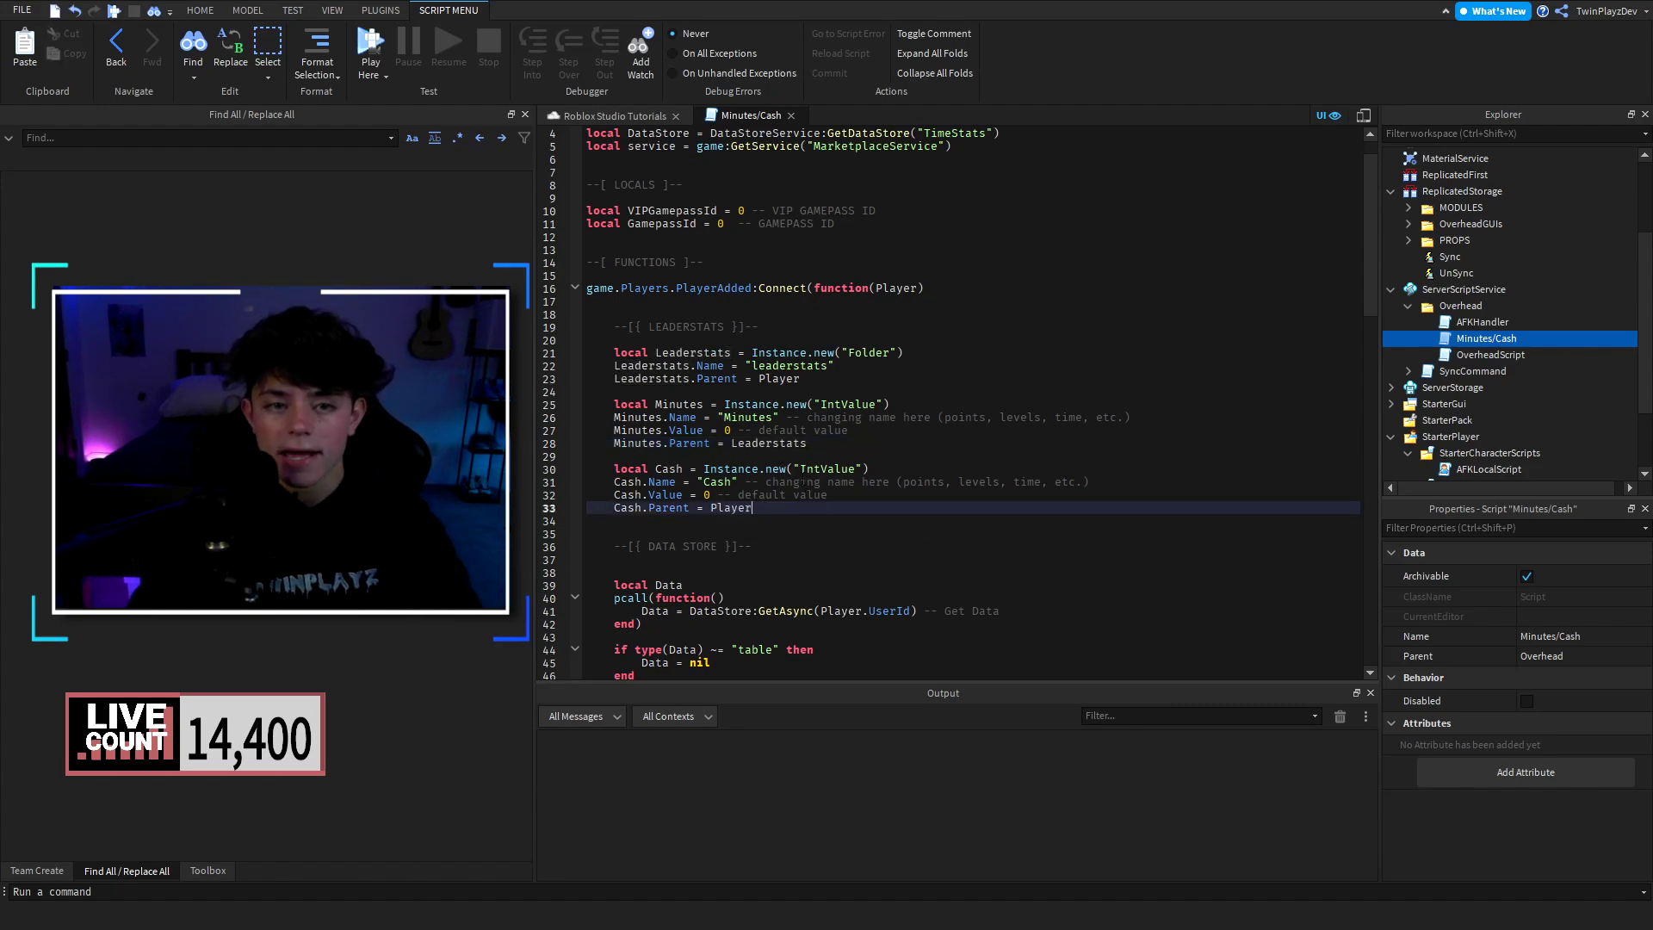
# Step: Review the gamepass ID variables, the incrementValue gamepass checks and the time giver loops in the Minutes/Cash script
pyautogui.scroll(1, 803, 482)
pyautogui.click(741, 252)
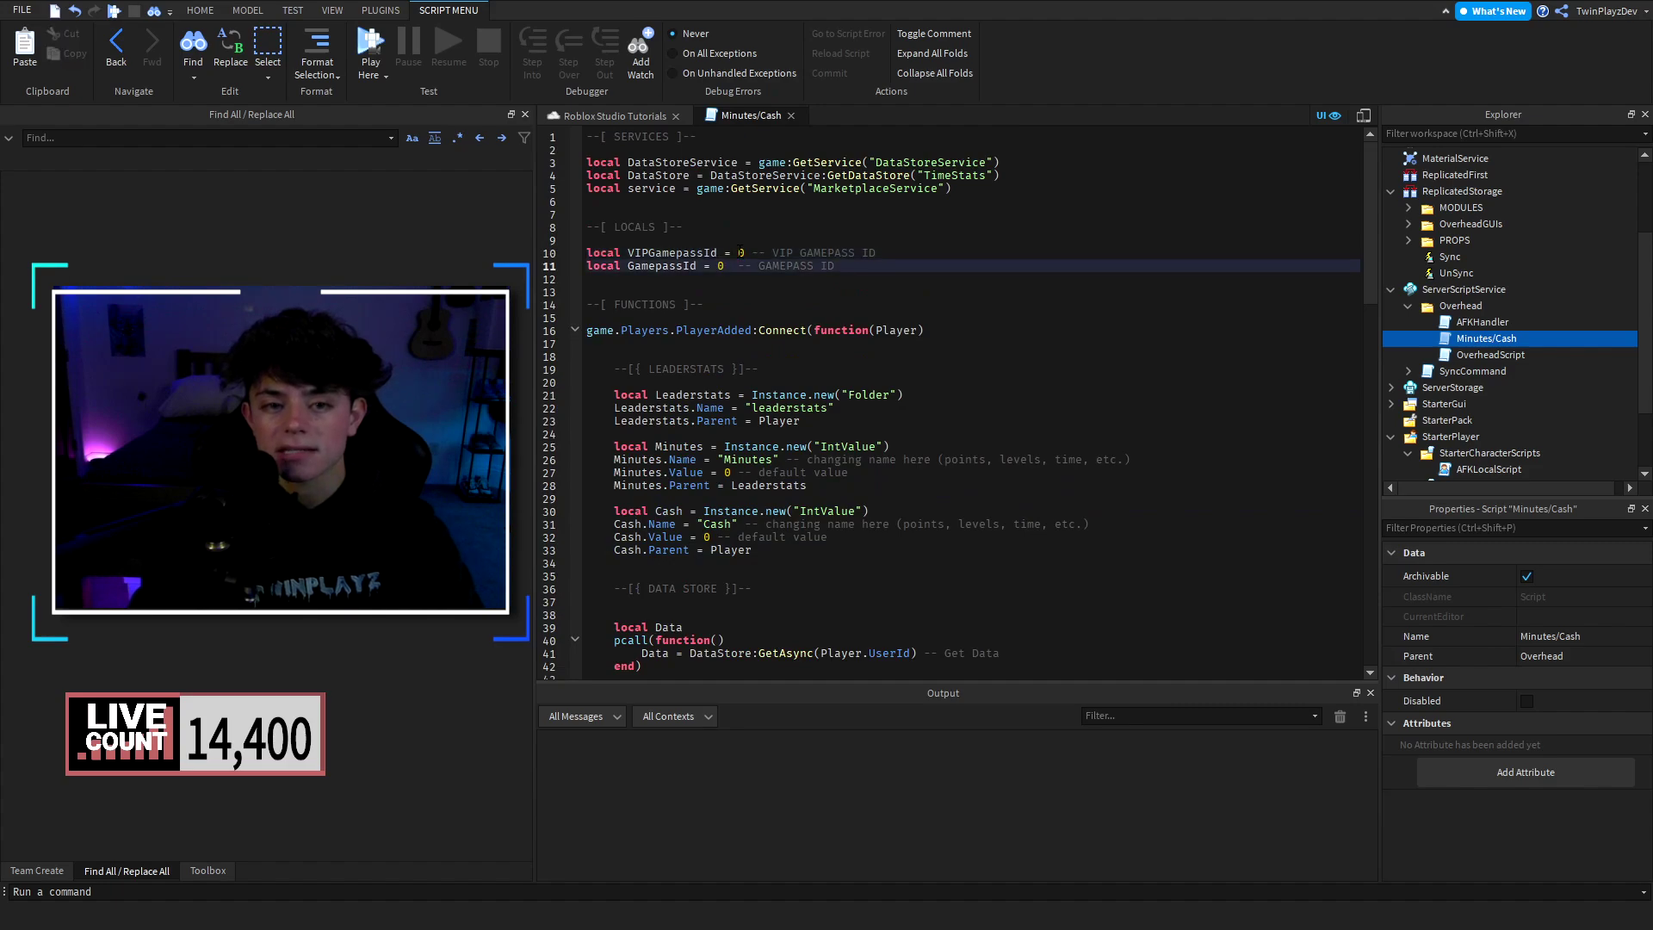
pyautogui.scroll(-9, 743, 482)
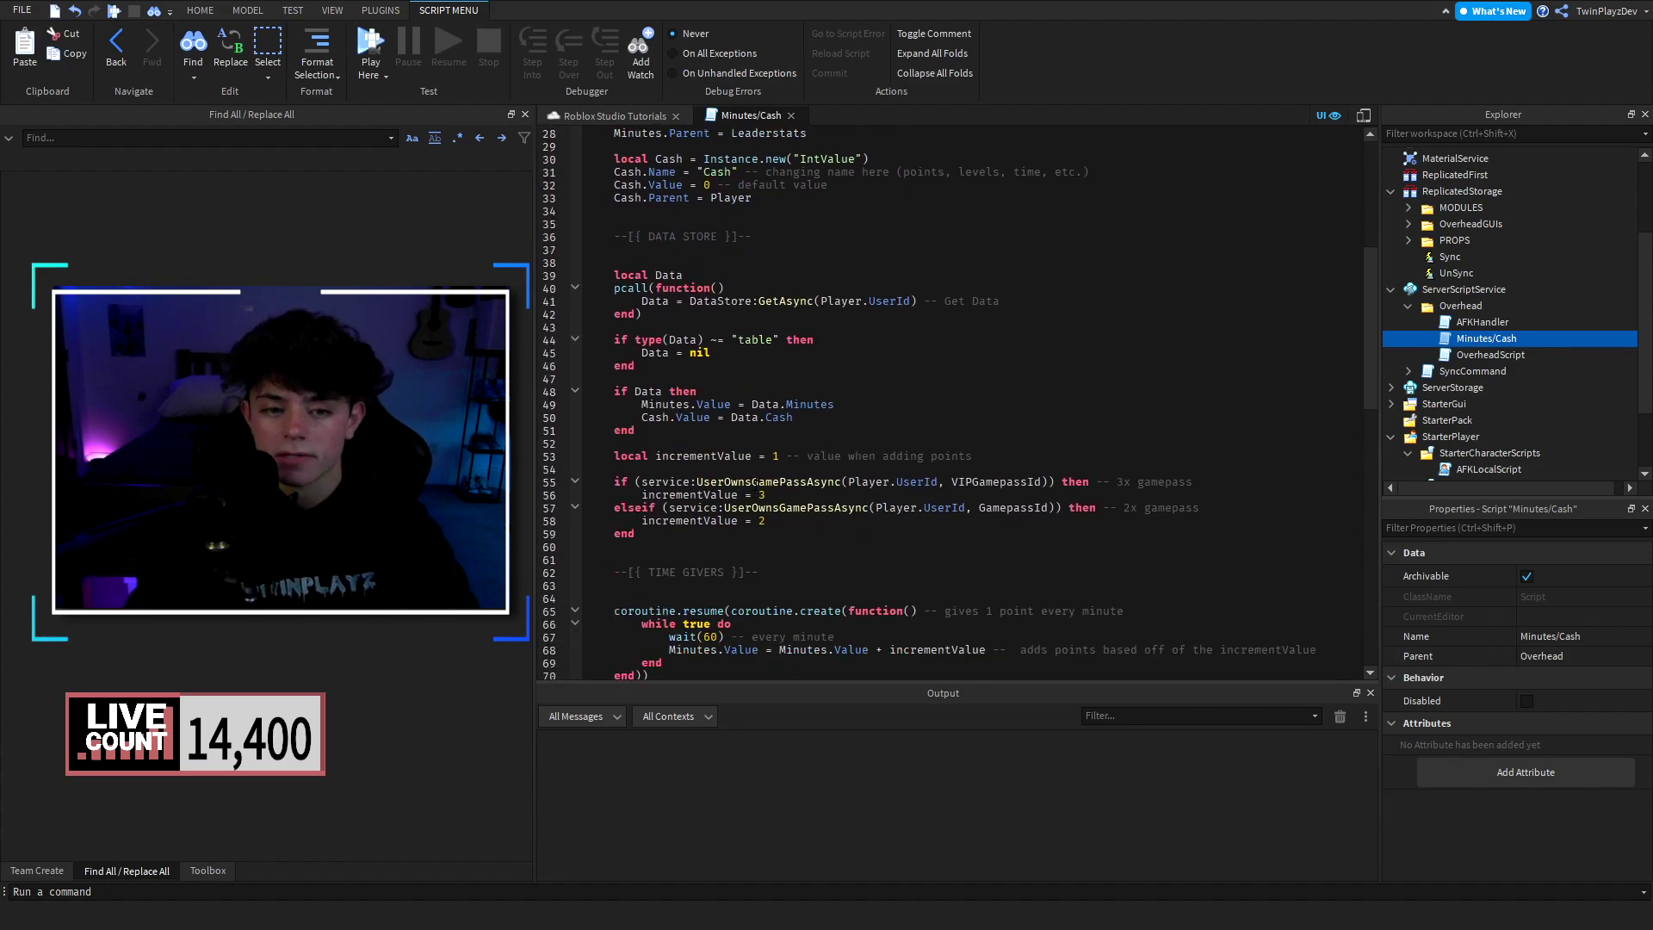
pyautogui.scroll(-4, 756, 484)
pyautogui.moveTo(613, 301); pyautogui.dragTo(694, 394)
pyautogui.click(695, 396)
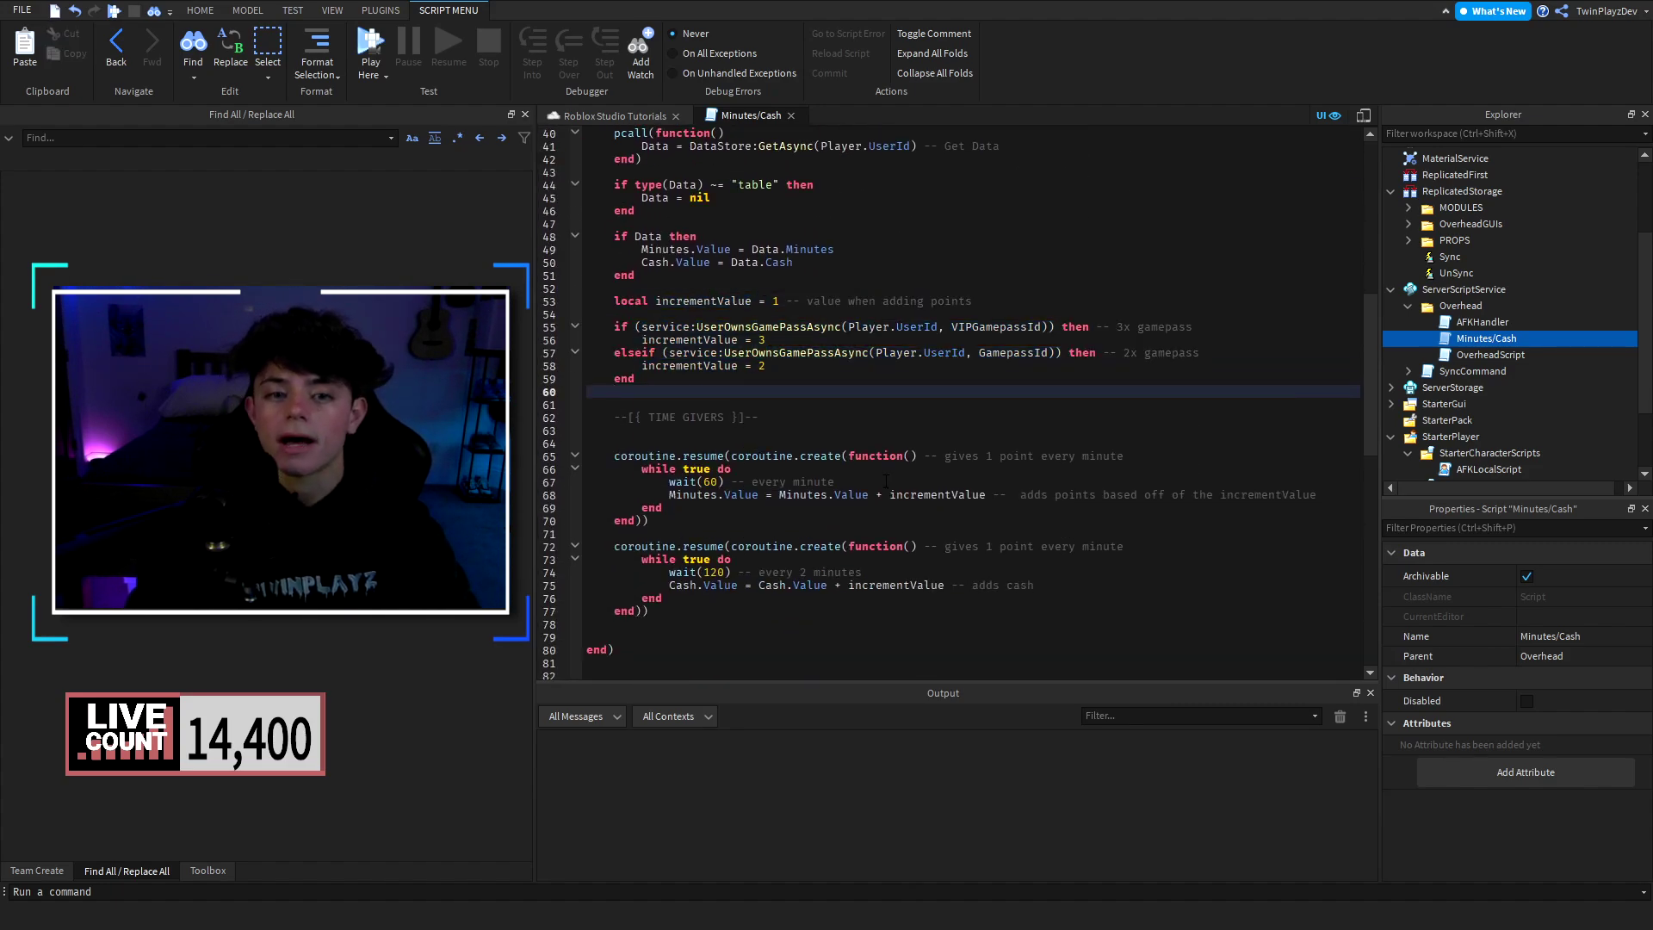
pyautogui.doubleClick(937, 495)
pyautogui.click(869, 378)
pyautogui.scroll(13, 887, 474)
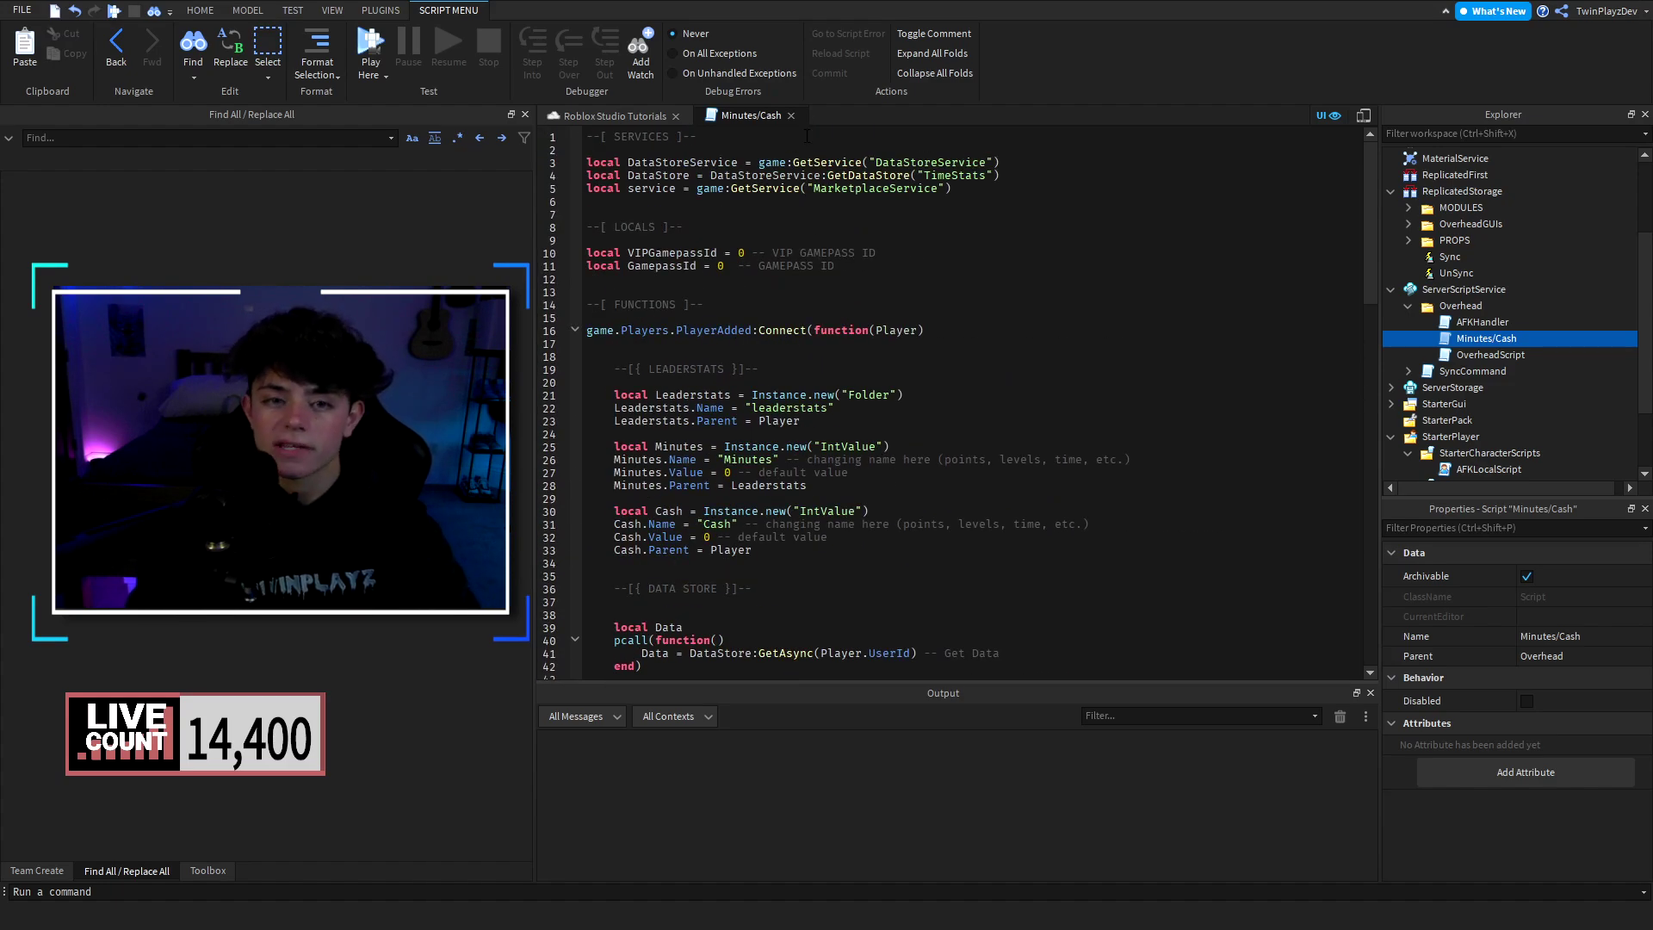
# Step: Close the Minutes/Cash script, take a brief look at OverheadScript and close it as well
pyautogui.click(790, 115)
pyautogui.doubleClick(1491, 354)
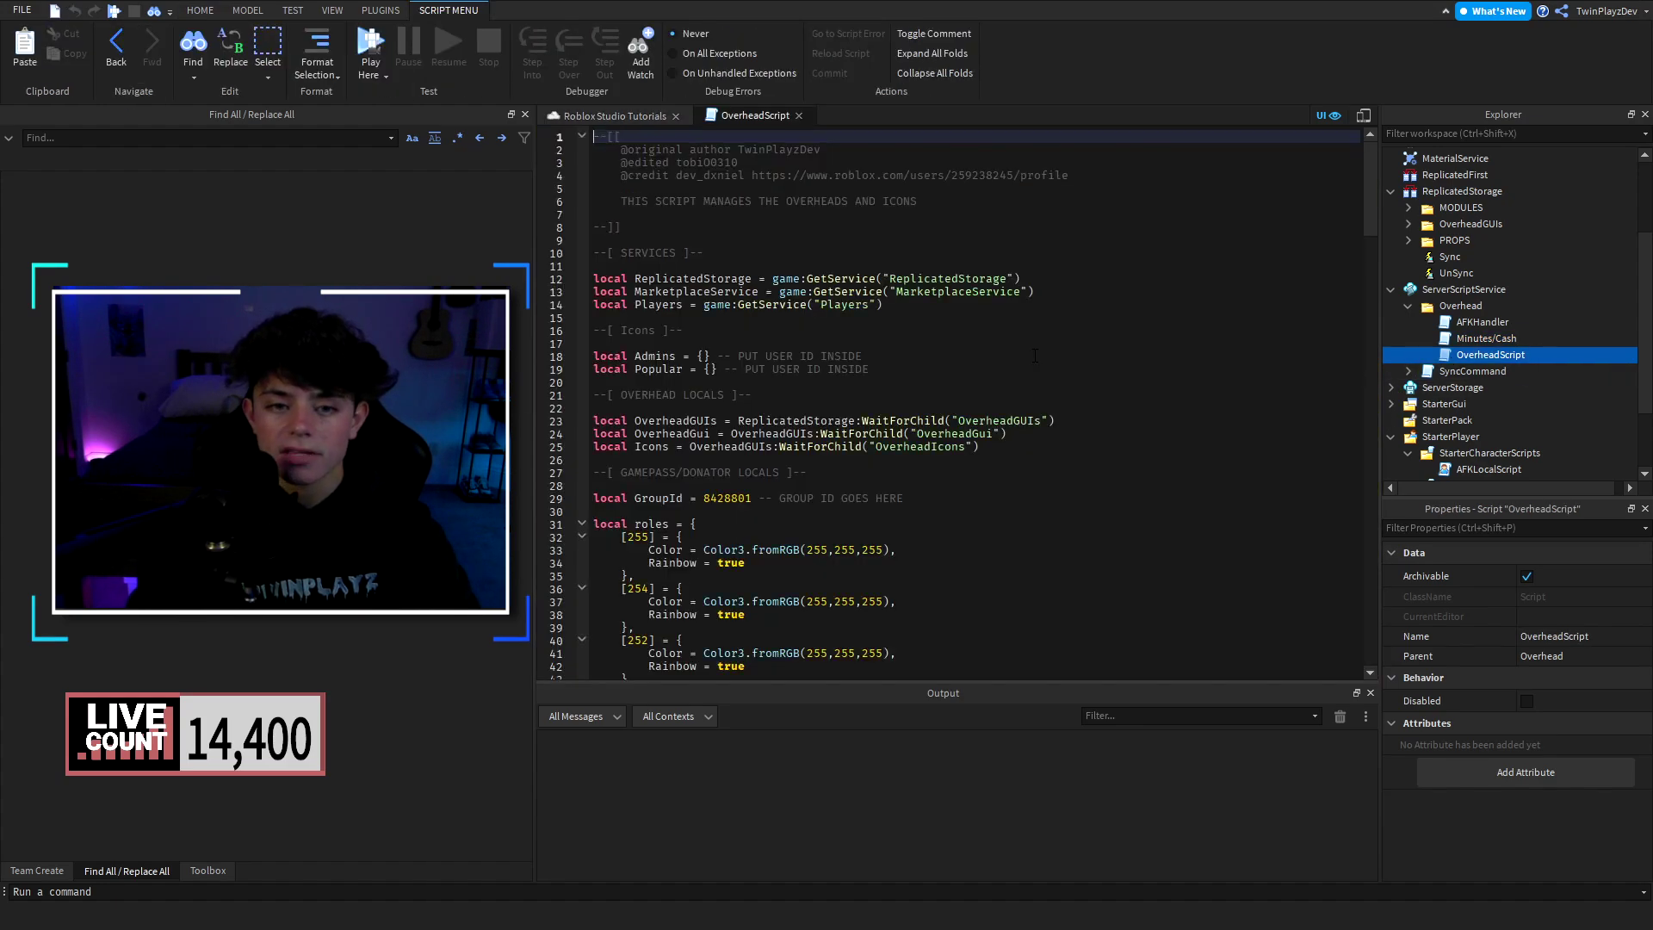
pyautogui.click(799, 115)
# Step: Open the AFKHandler script, then view the window focus events in AFKLocalScript under StarterCharacterScripts and close that local script
pyautogui.click(1454, 324)
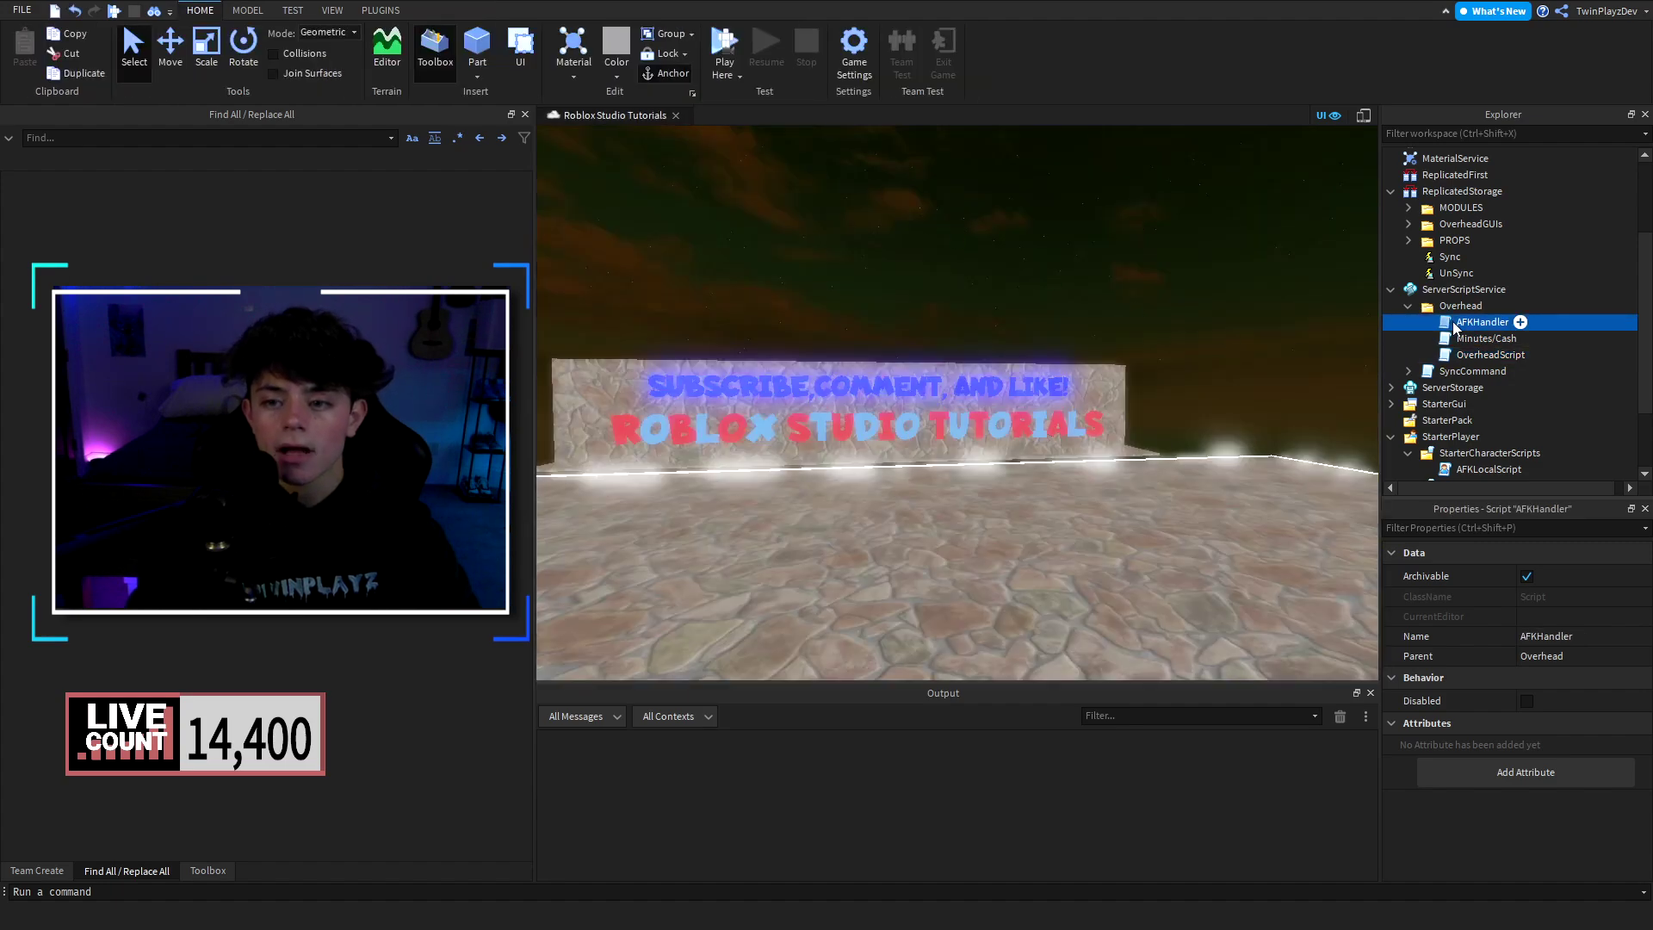
pyautogui.doubleClick(1454, 324)
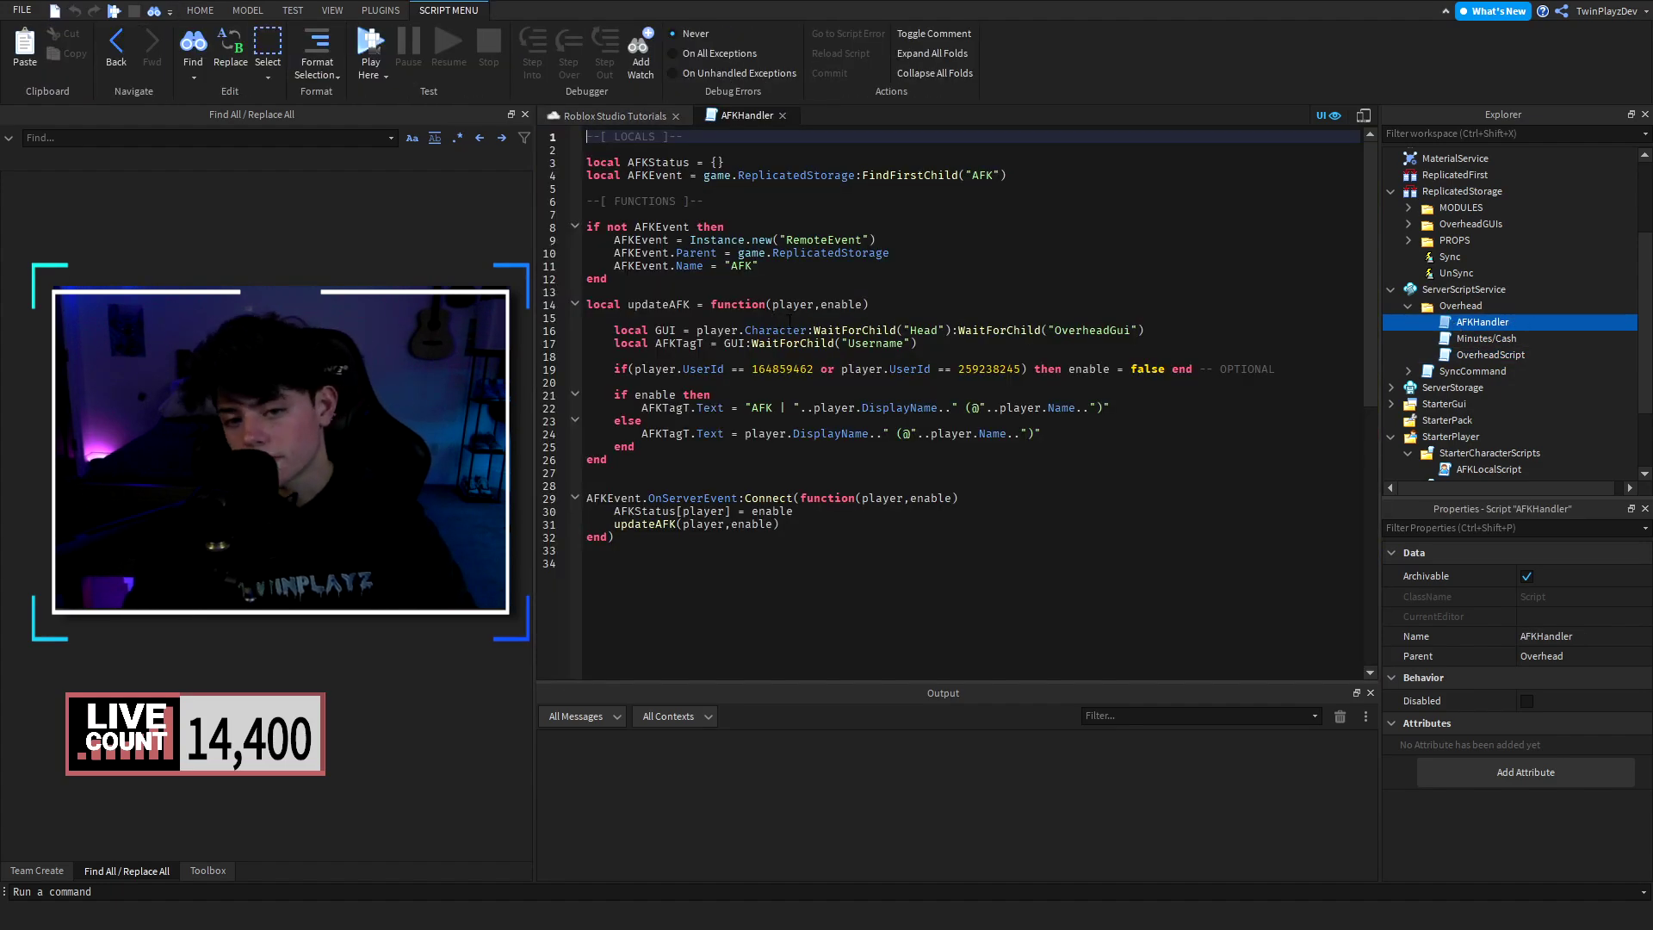
pyautogui.scroll(-2, 1489, 373)
pyautogui.doubleClick(1489, 374)
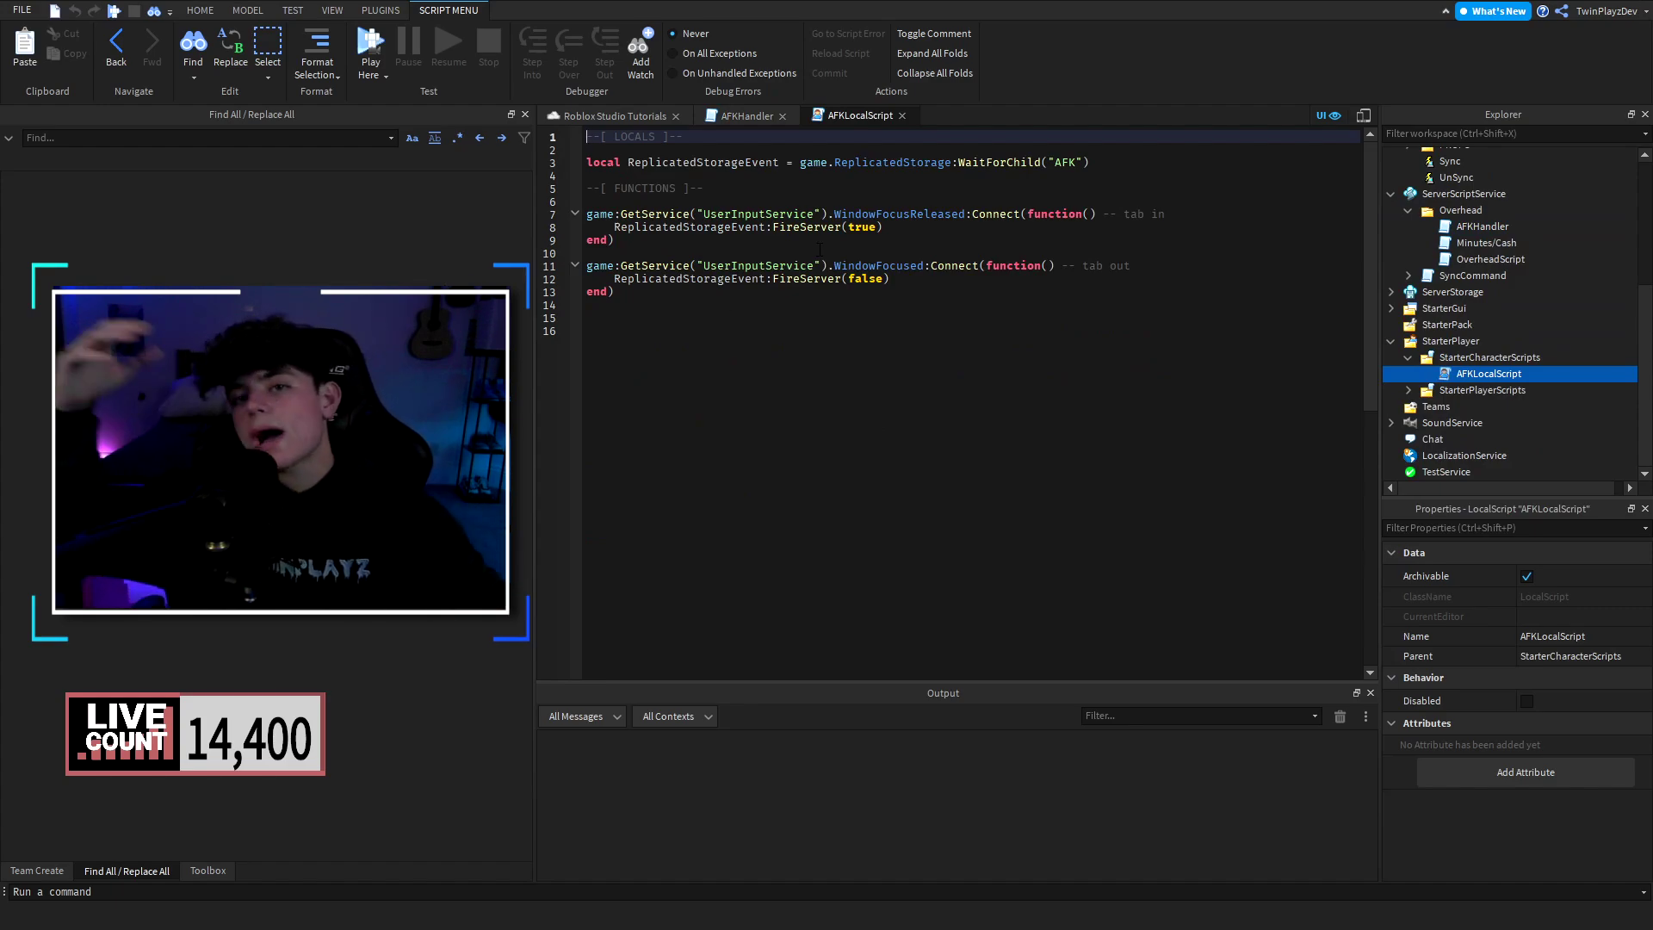
pyautogui.click(901, 116)
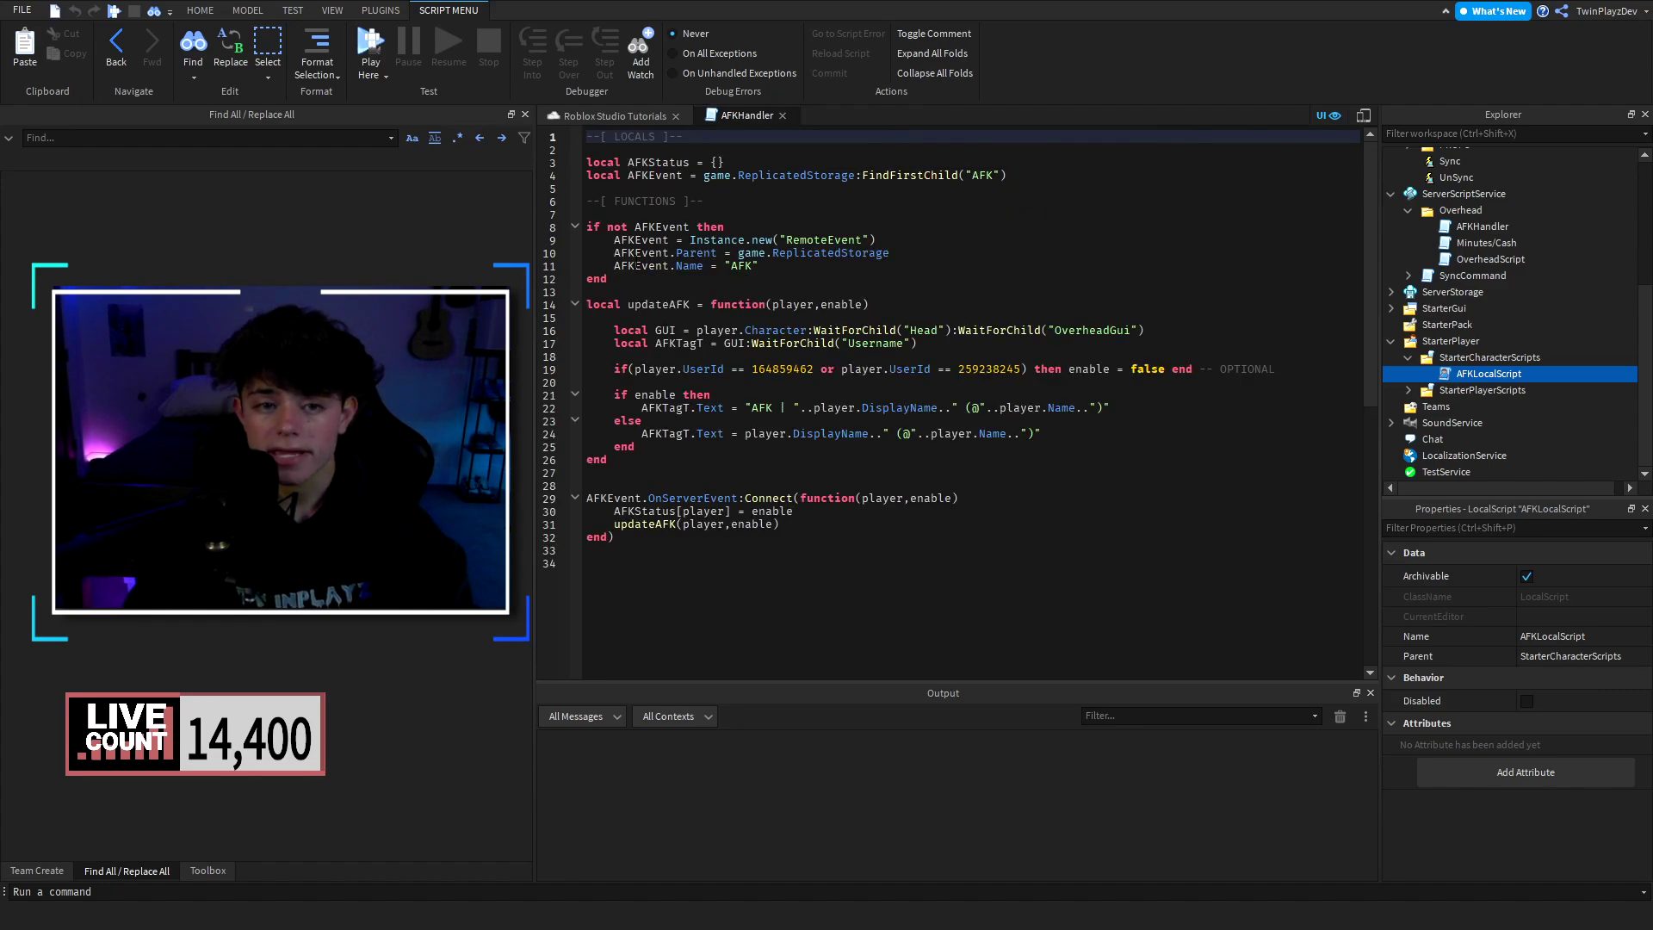
# Step: Examine the updateAFK function in AFKHandler, including the "AFK | " prefix it puts before the player's display name
pyautogui.moveTo(603, 151); pyautogui.dragTo(732, 524)
pyautogui.click(734, 524)
pyautogui.click(686, 457)
pyautogui.moveTo(685, 439); pyautogui.dragTo(600, 305)
pyautogui.click(600, 304)
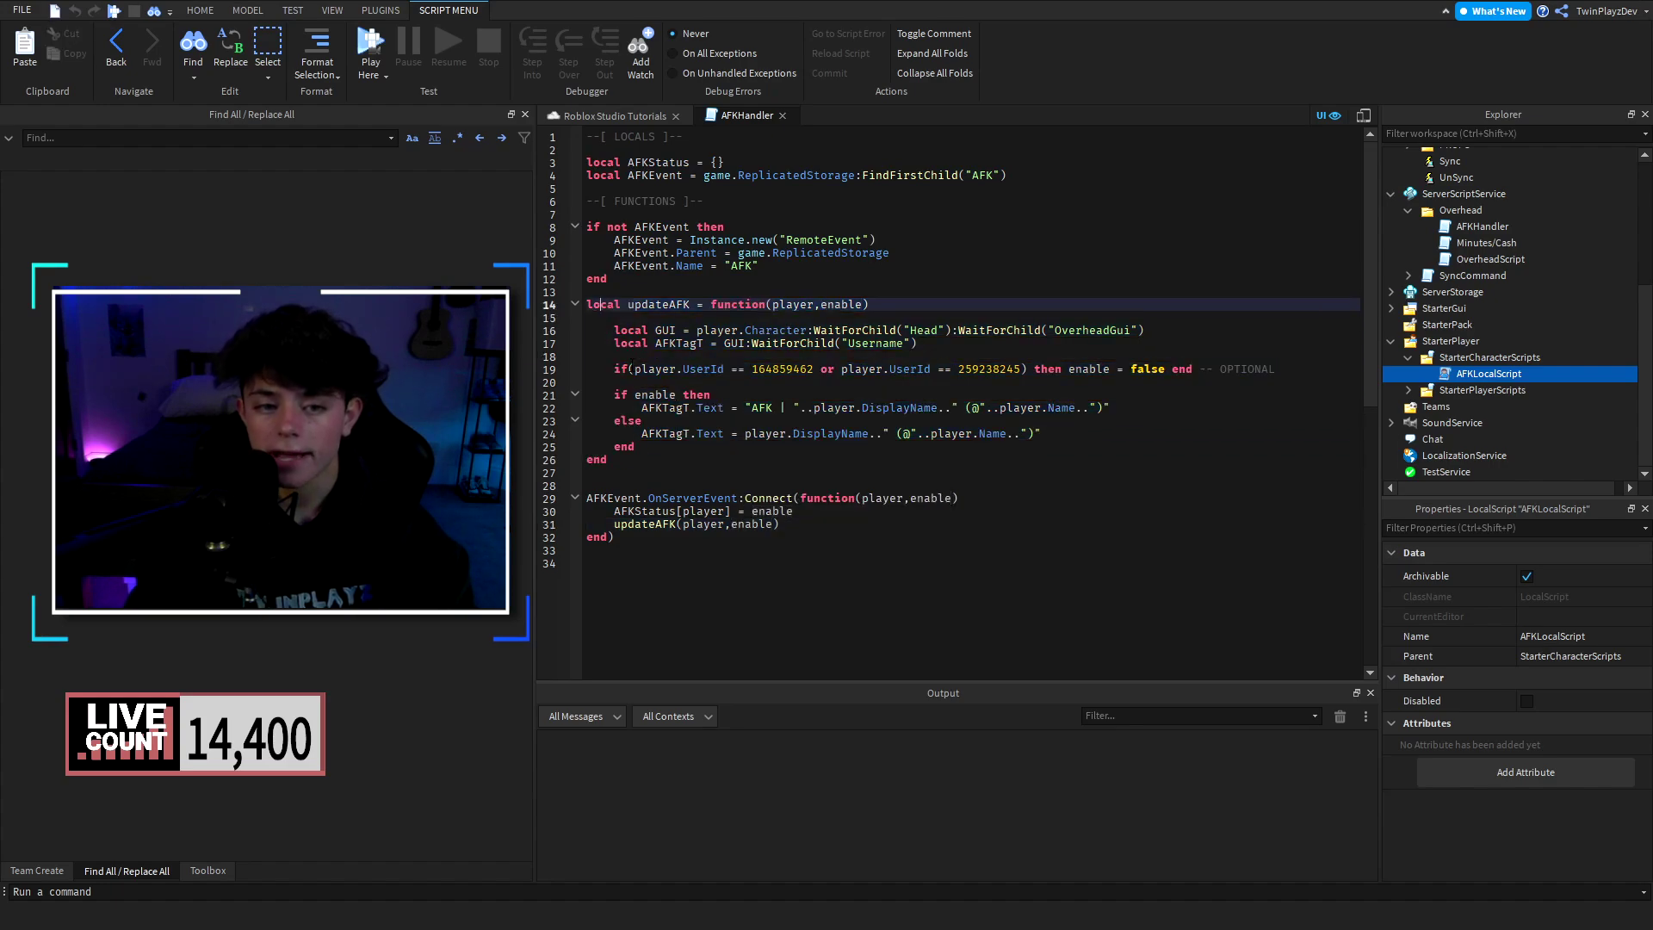
pyautogui.moveTo(615, 396); pyautogui.dragTo(1203, 406)
pyautogui.click(646, 459)
pyautogui.click(1203, 405)
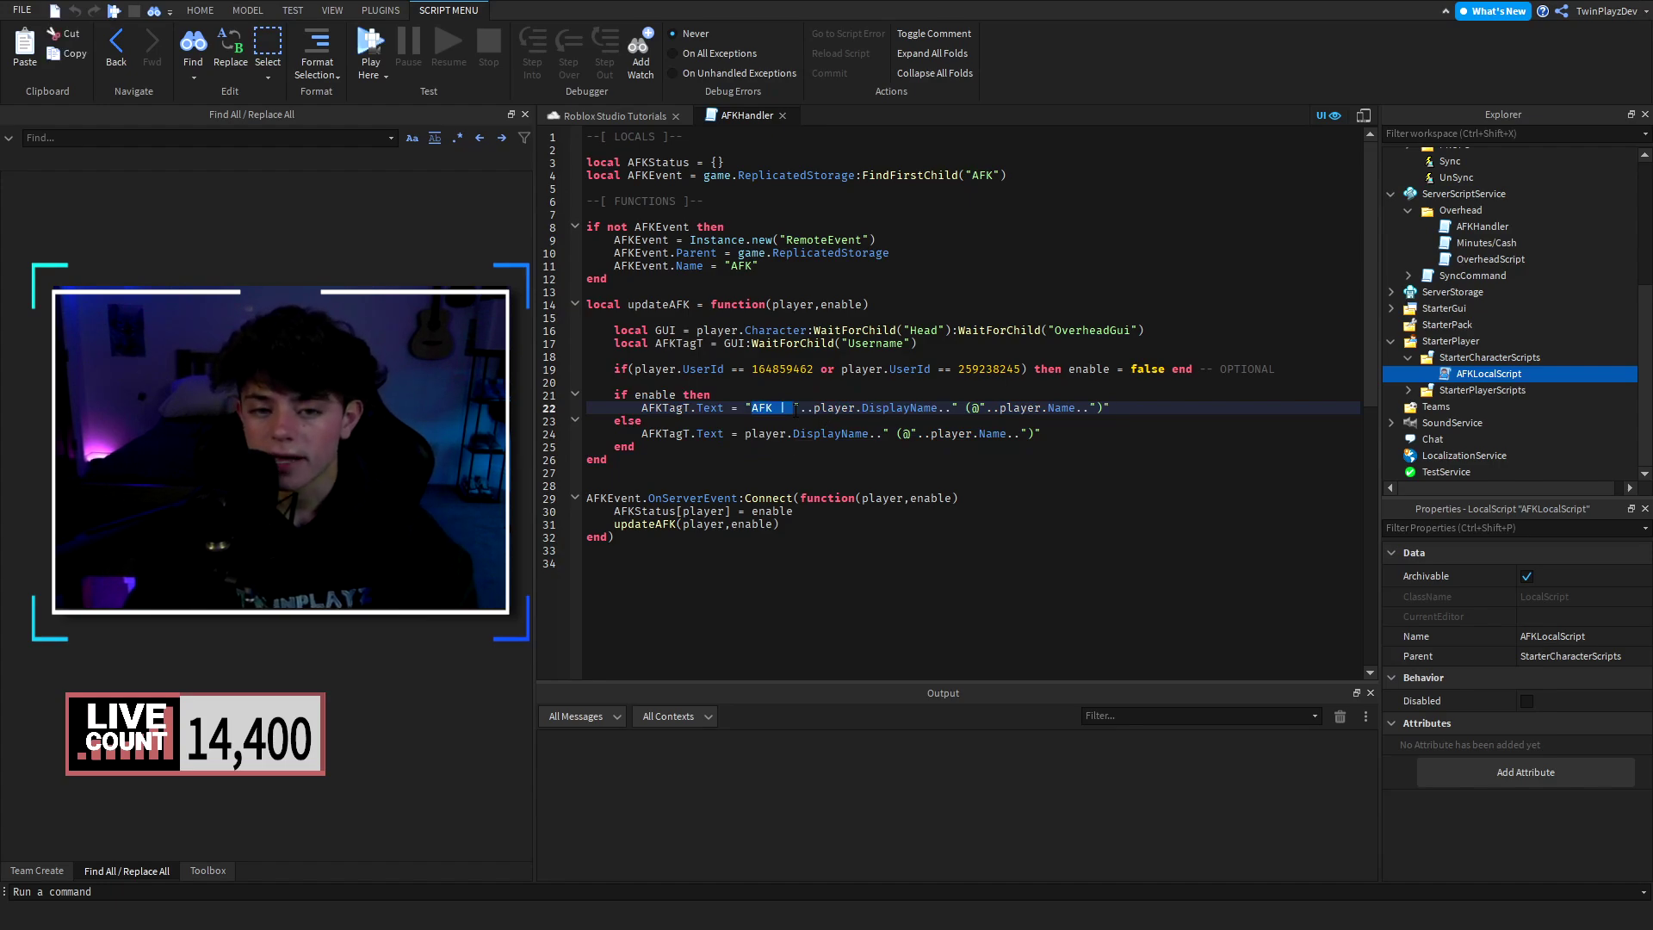
pyautogui.click(1035, 419)
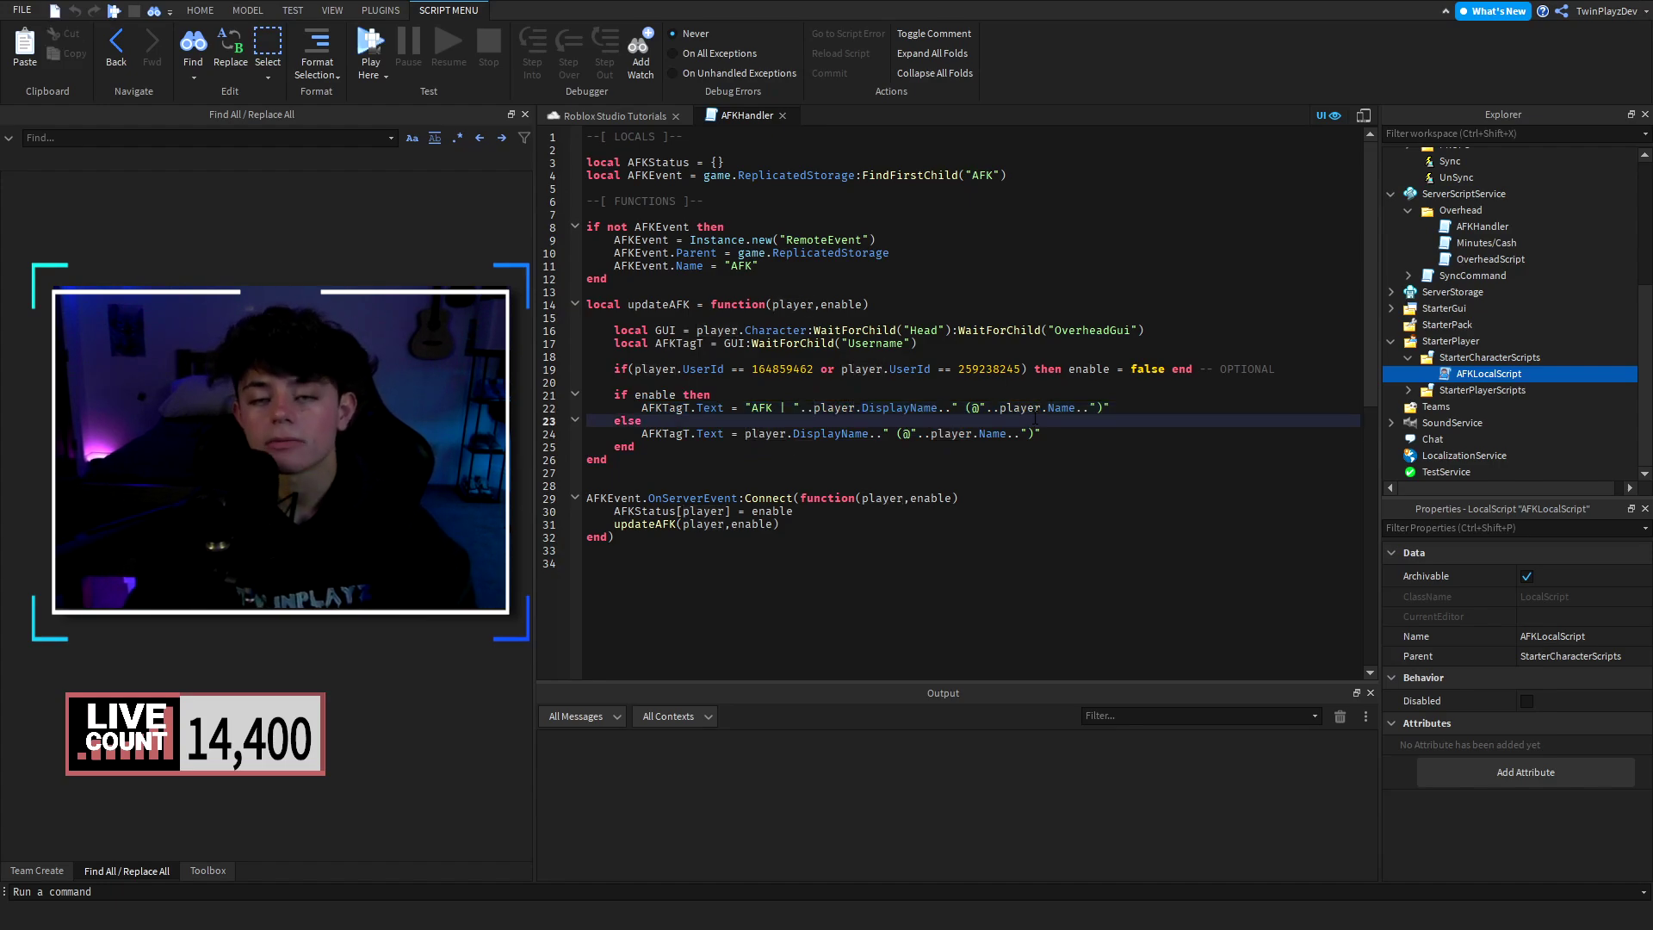
# Step: Review the optional UserId check in AFKHandler that exempts specific players from the AFK tag, and close the script
pyautogui.moveTo(690, 369); pyautogui.dragTo(1276, 369)
pyautogui.click(1275, 369)
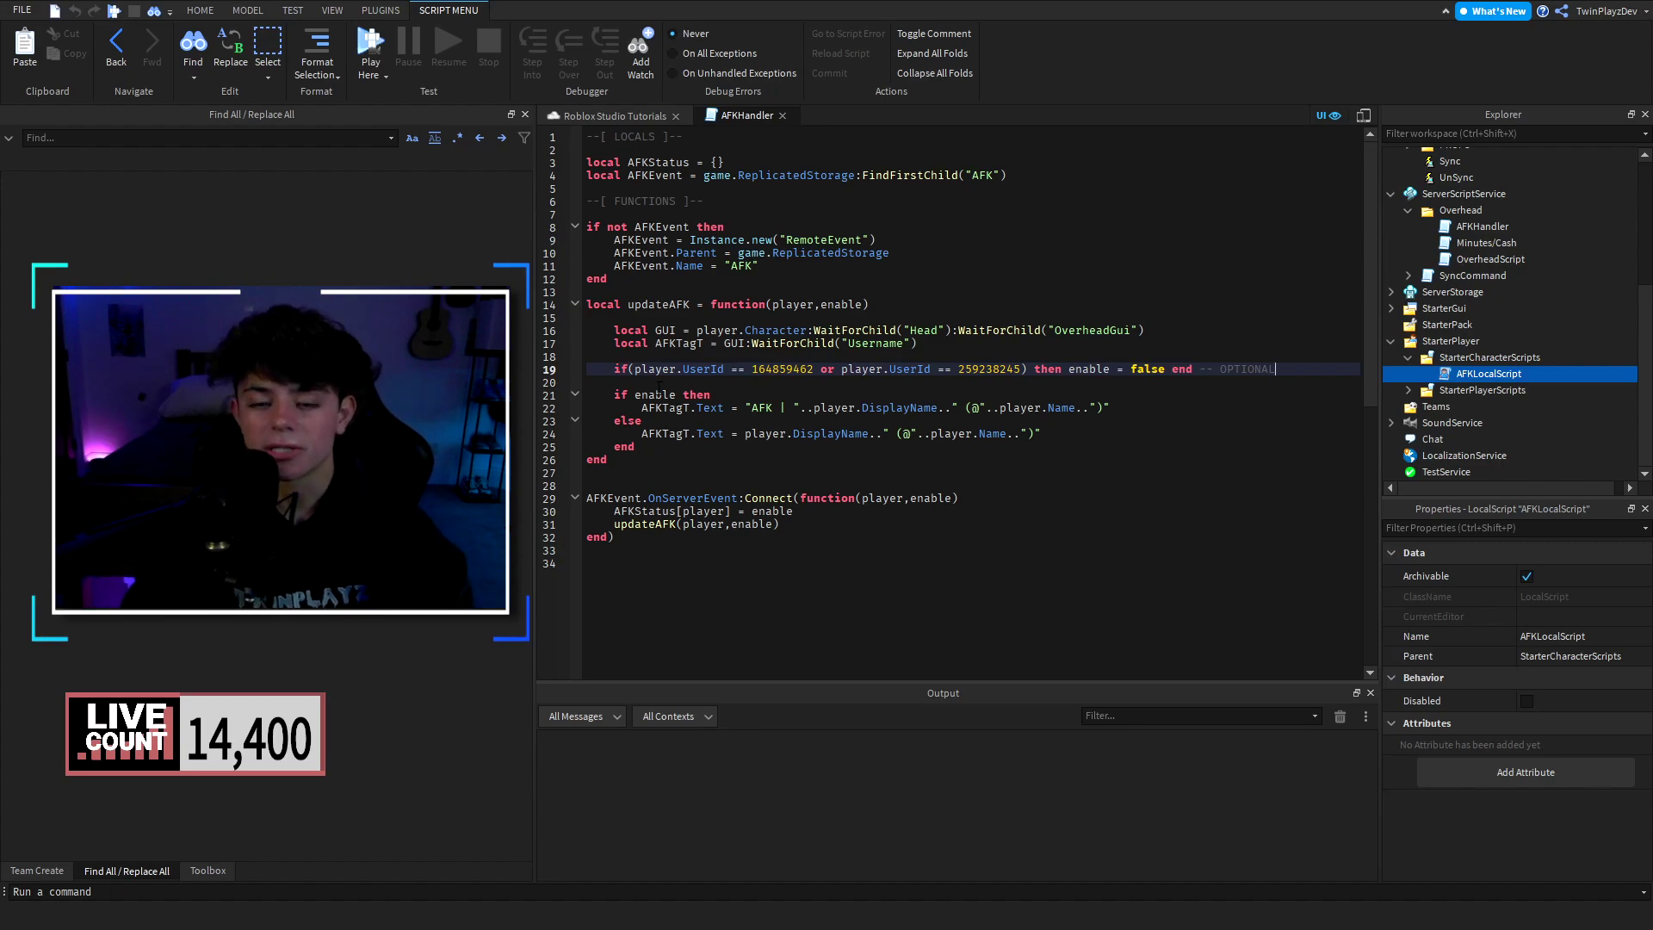
pyautogui.doubleClick(775, 369)
pyautogui.doubleClick(990, 369)
pyautogui.doubleClick(782, 369)
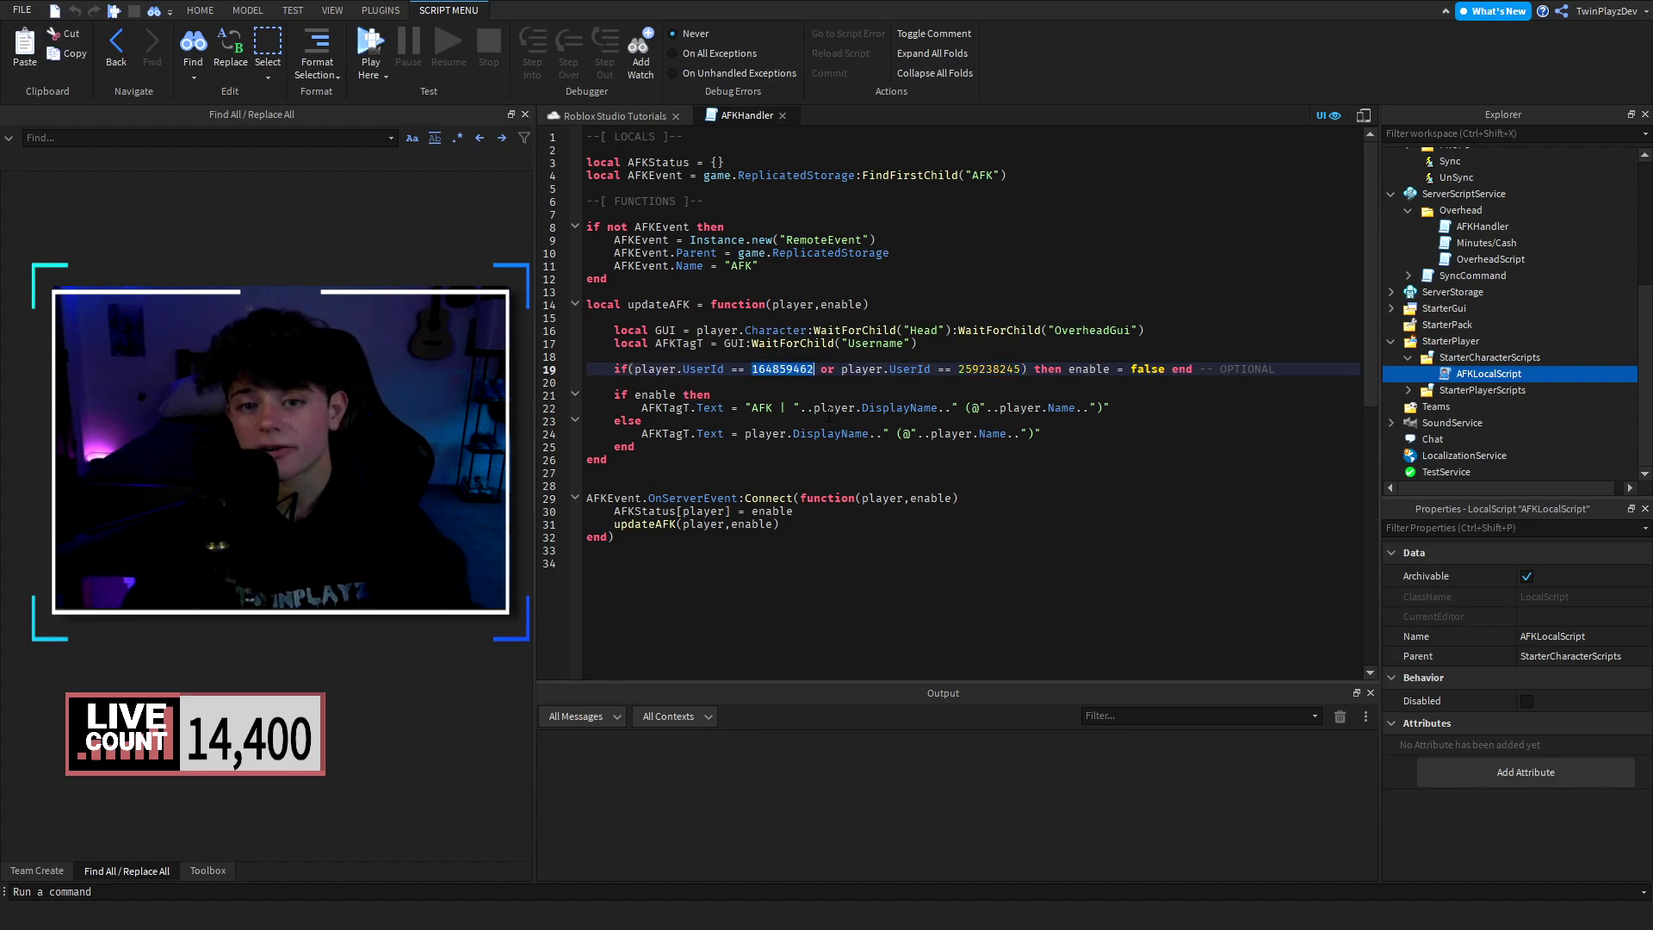
pyautogui.click(1016, 357)
pyautogui.doubleClick(990, 370)
pyautogui.click(887, 382)
pyautogui.doubleClick(781, 368)
pyautogui.click(992, 369)
pyautogui.doubleClick(992, 368)
pyautogui.click(781, 369)
pyautogui.doubleClick(782, 368)
pyautogui.click(1043, 368)
pyautogui.doubleClick(992, 368)
pyautogui.click(774, 368)
pyautogui.doubleClick(767, 368)
pyautogui.click(766, 369)
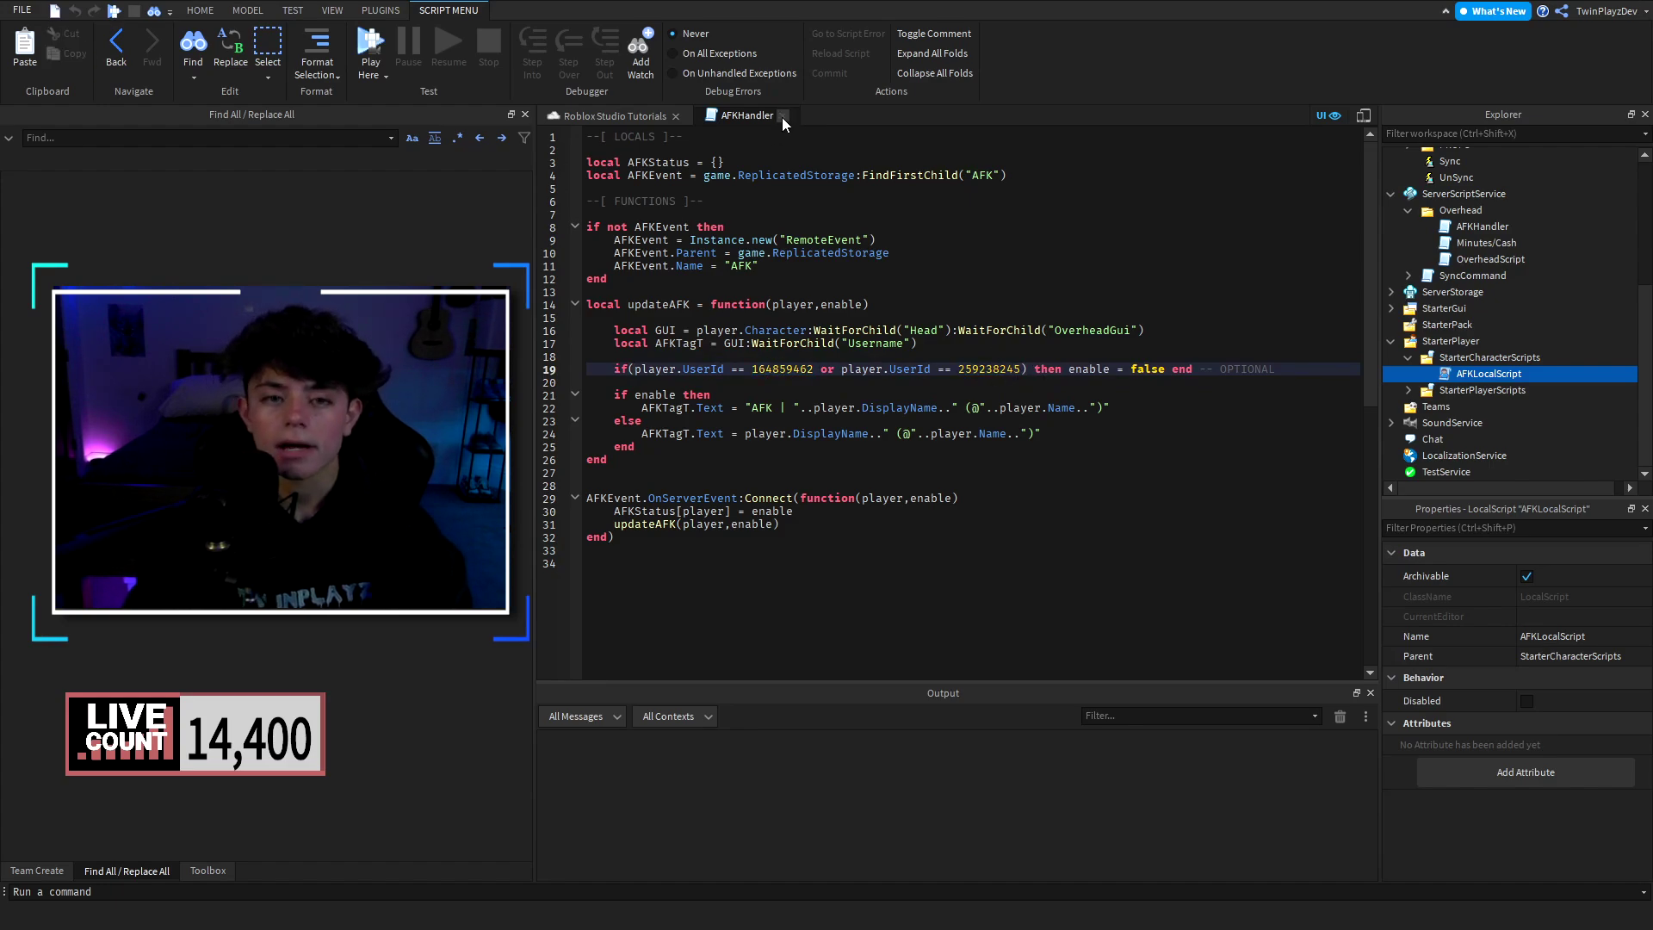
pyautogui.click(784, 116)
# Step: Expand the OverheadGUIs folder in ReplicatedStorage to look through its contents
pyautogui.scroll(4, 1445, 377)
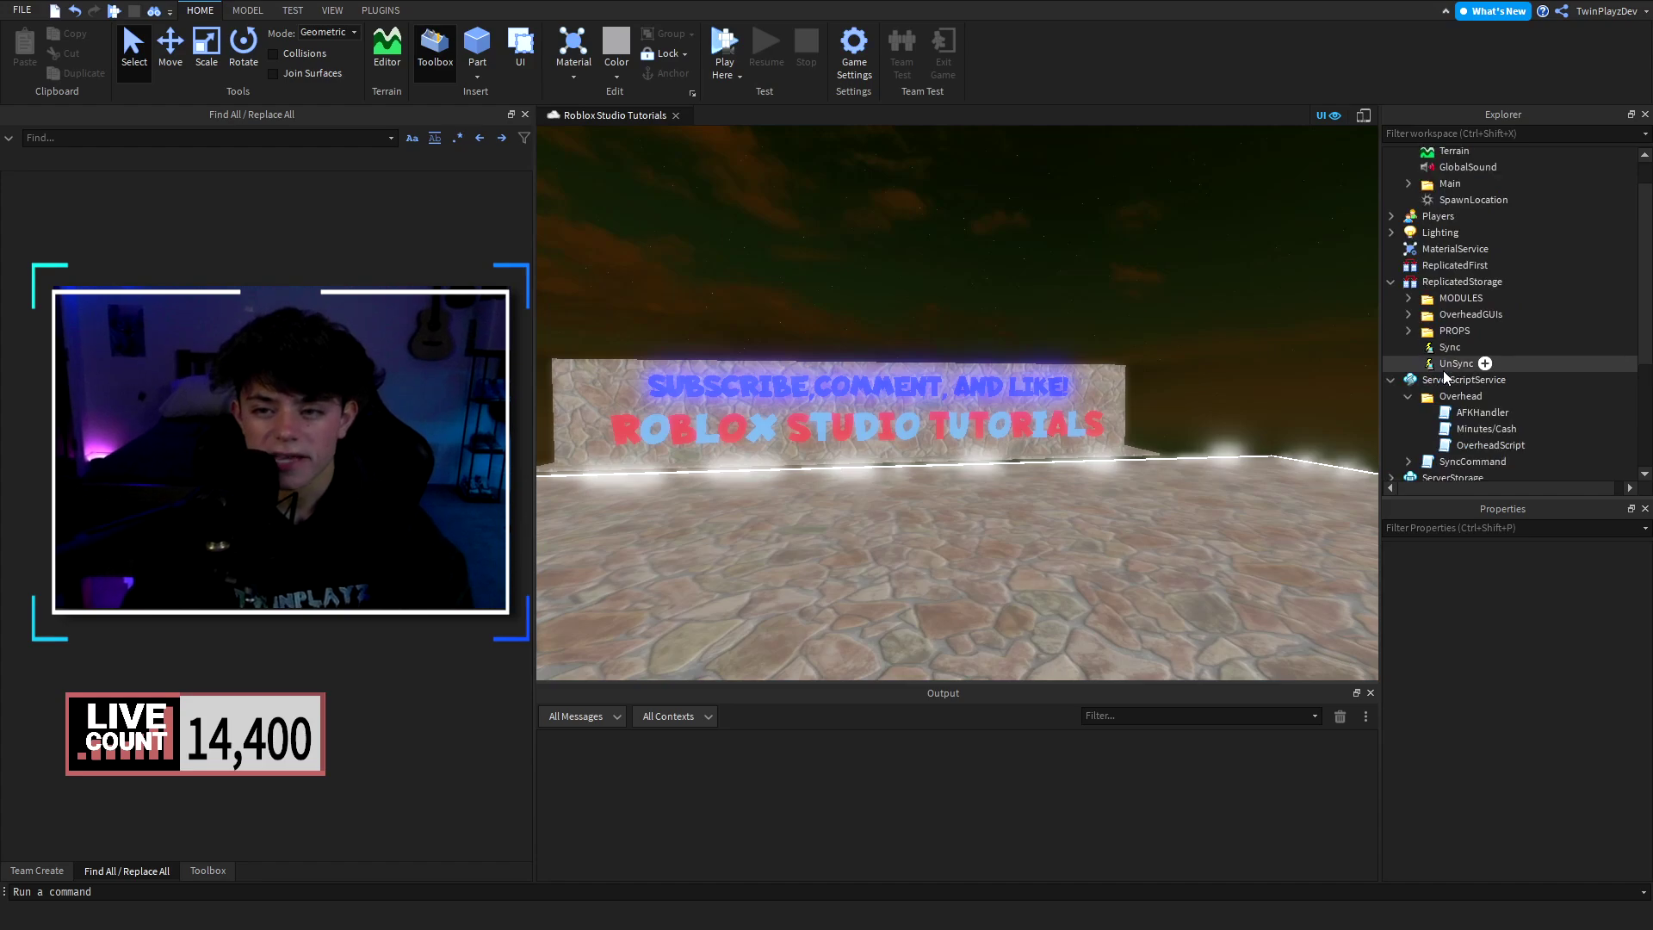
pyautogui.click(1408, 314)
pyautogui.scroll(-1, 1421, 312)
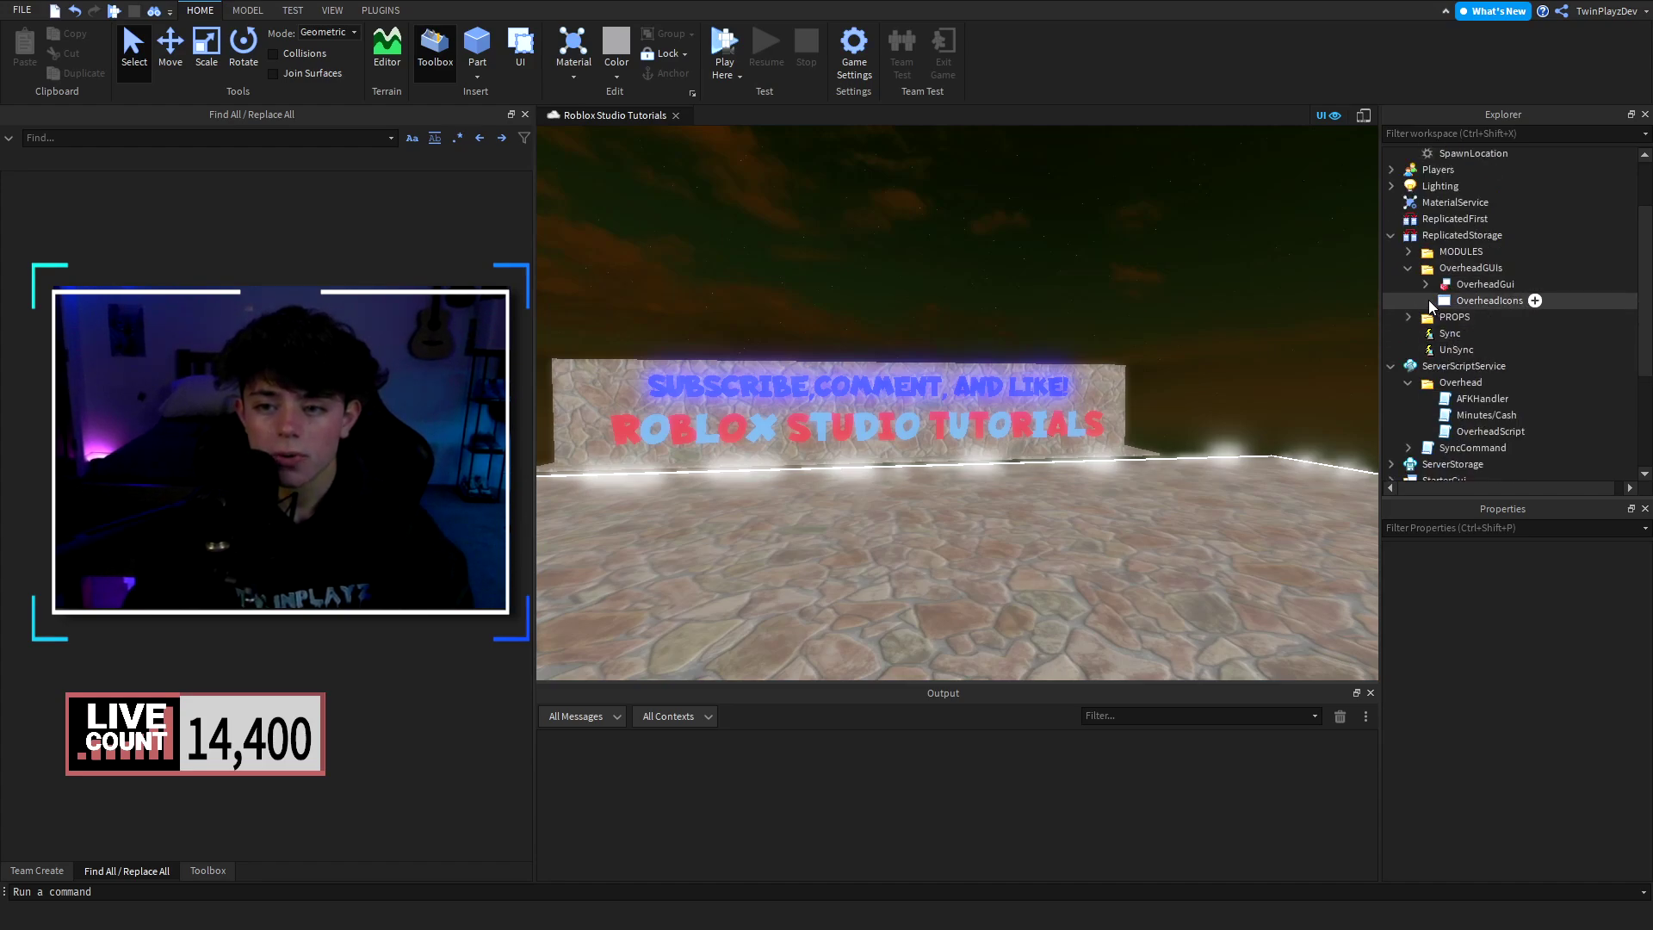